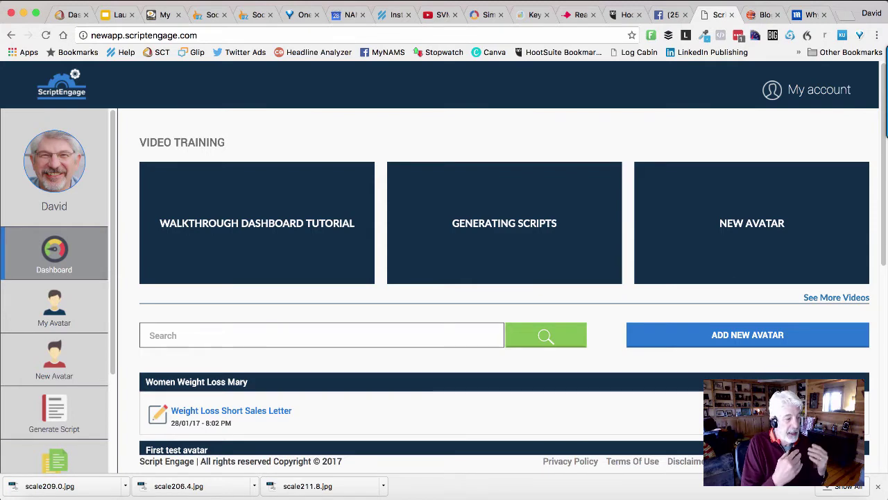
# Look over the dashboard's training videos, saved scripts and navigation options, dismissing the Facebook notification.
pyautogui.scroll(-3, 779, 374)
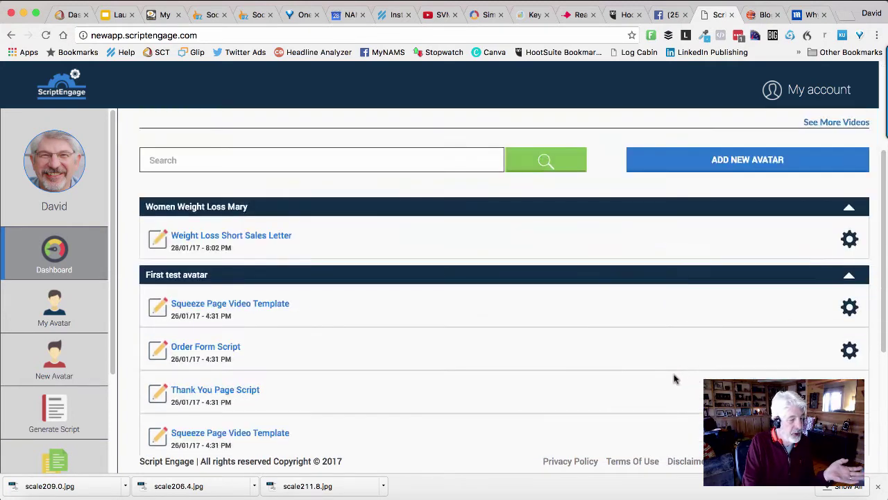
pyautogui.scroll(-2, 83, 389)
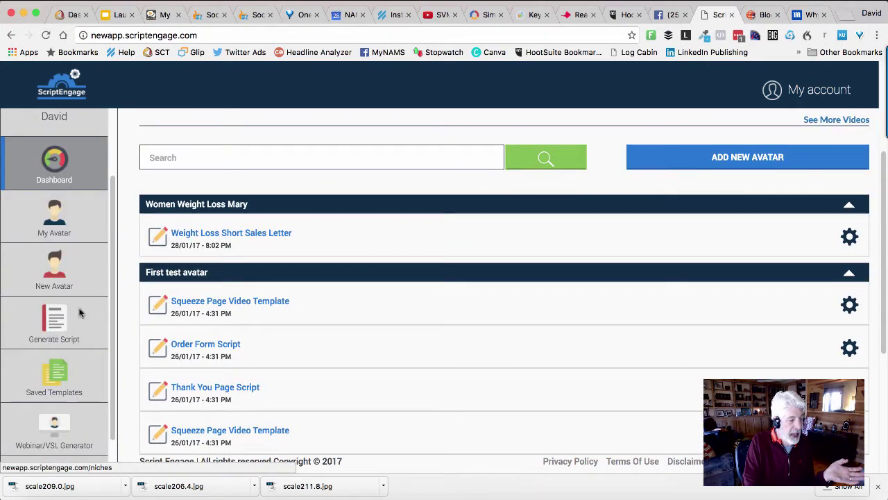
pyautogui.scroll(2, 69, 354)
pyautogui.scroll(3, 401, 333)
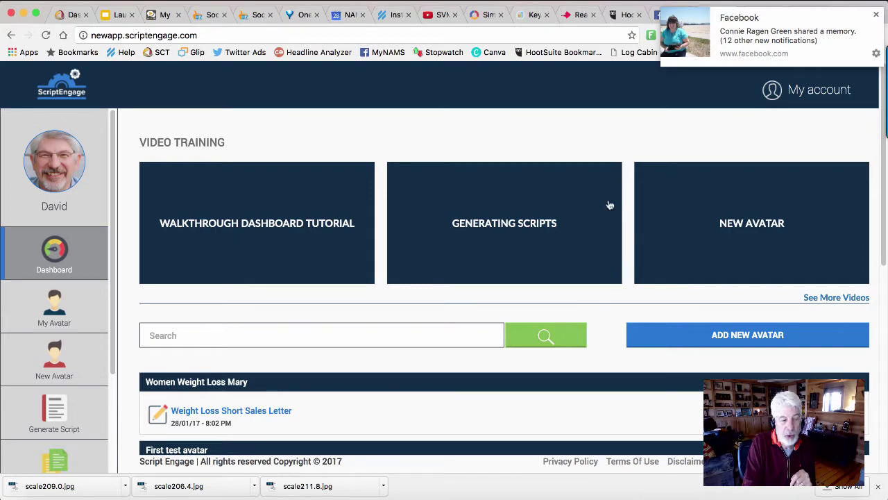
pyautogui.click(877, 14)
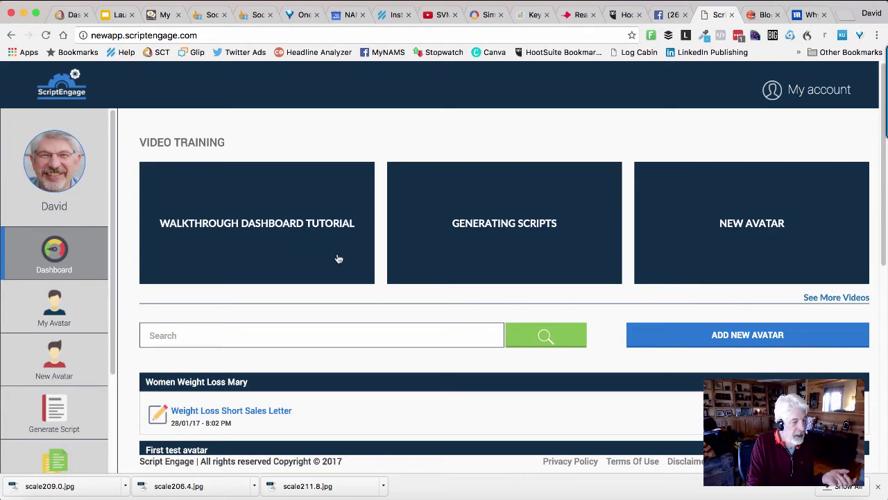
pyautogui.scroll(-1, 299, 305)
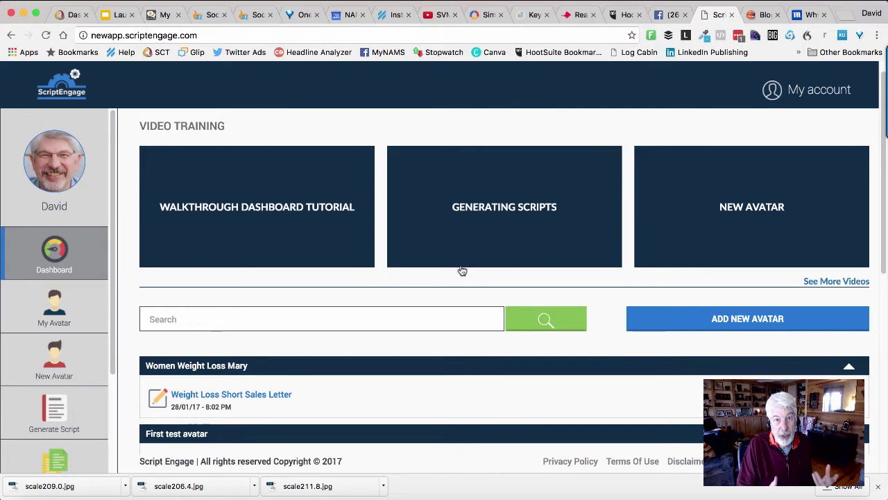
pyautogui.scroll(-2, 416, 246)
pyautogui.scroll(1, 260, 271)
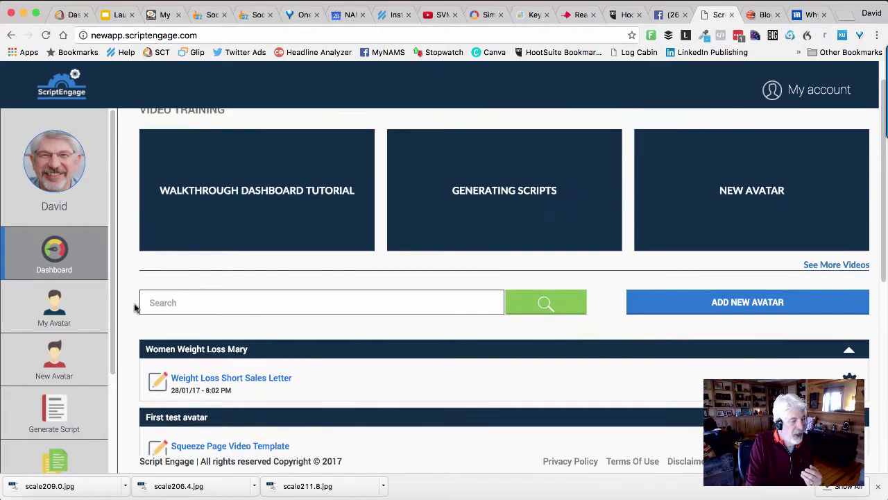
# Open the list of existing avatars and check its options for the number of entries shown.
pyautogui.click(53, 309)
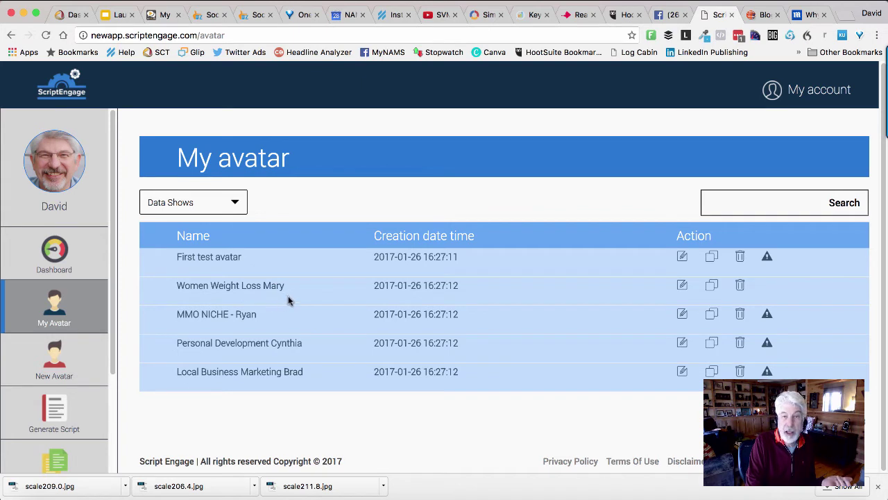
pyautogui.click(236, 202)
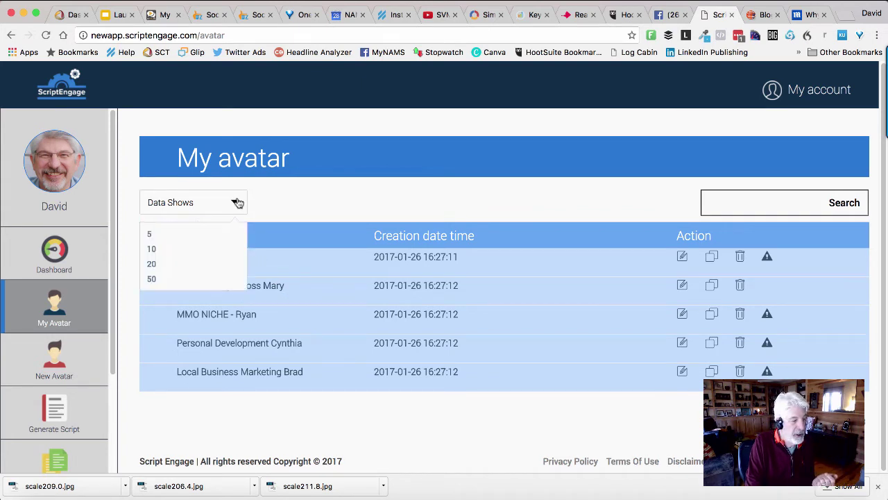
pyautogui.click(339, 205)
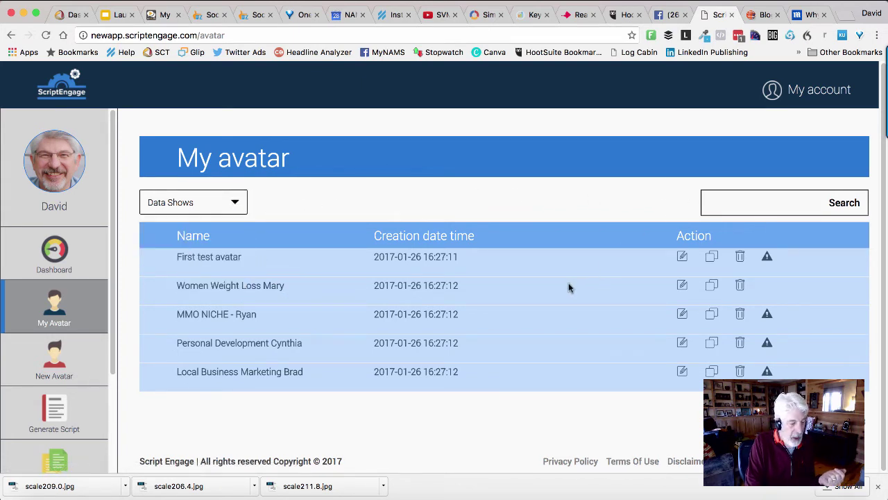
# Open the Women Weight Loss Mary avatar for editing and review its Ideal Avatar Profile answers.
pyautogui.click(682, 285)
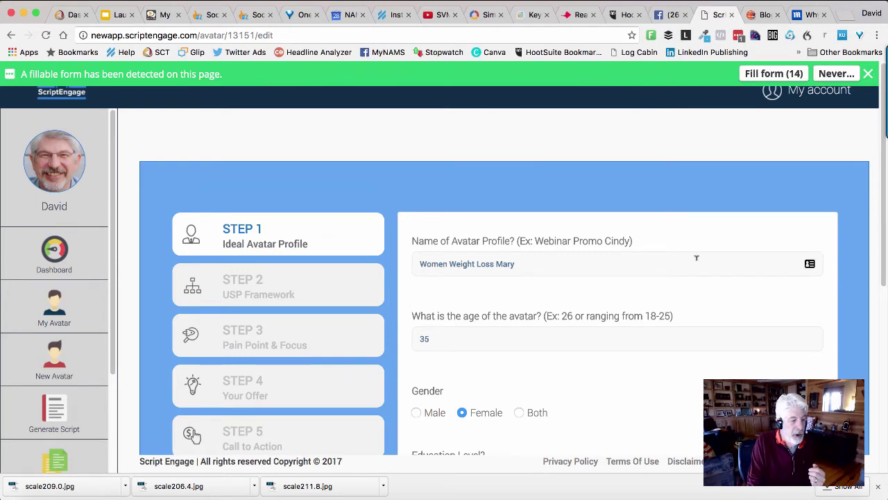
pyautogui.scroll(-2, 697, 274)
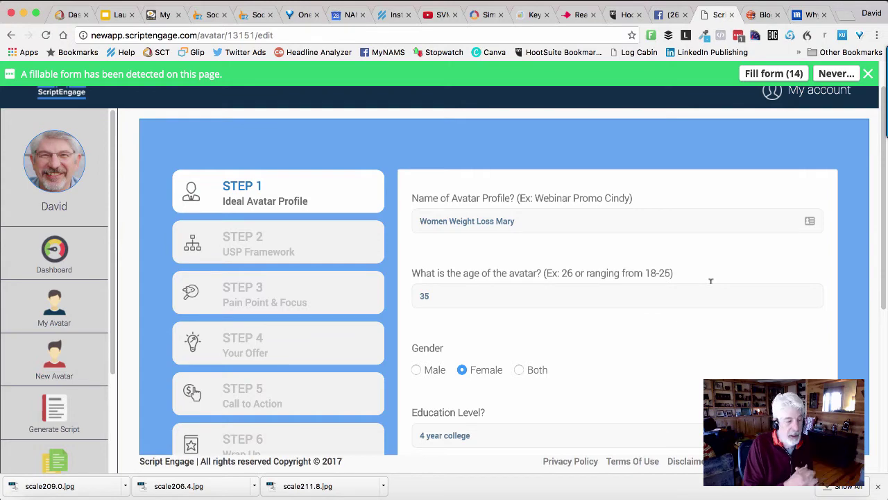
pyautogui.scroll(-2, 597, 251)
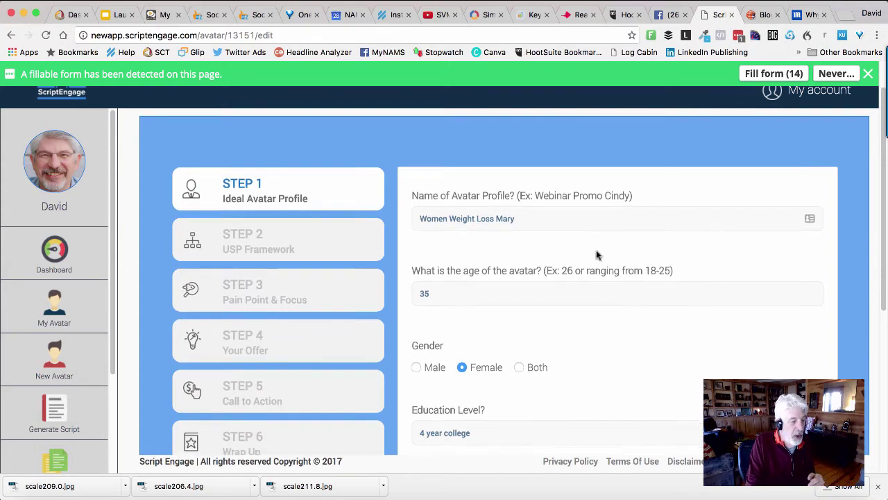
pyautogui.scroll(-8, 618, 257)
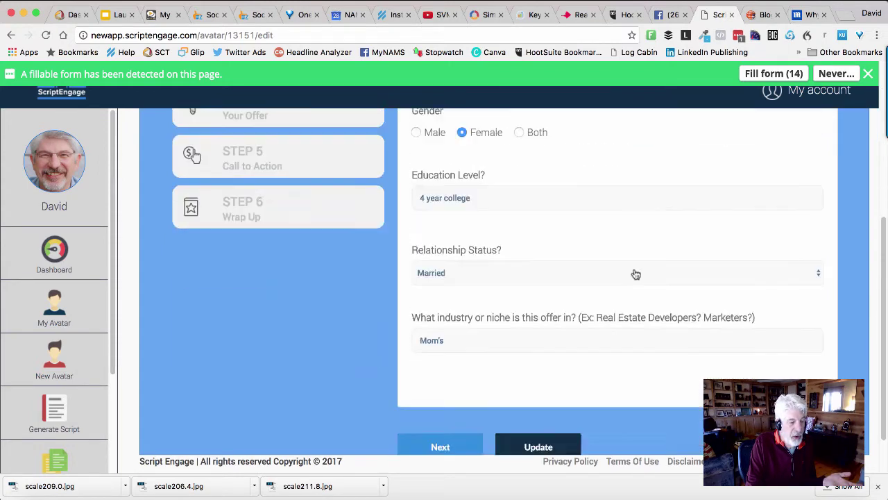
pyautogui.scroll(3, 628, 271)
pyautogui.scroll(5, 620, 283)
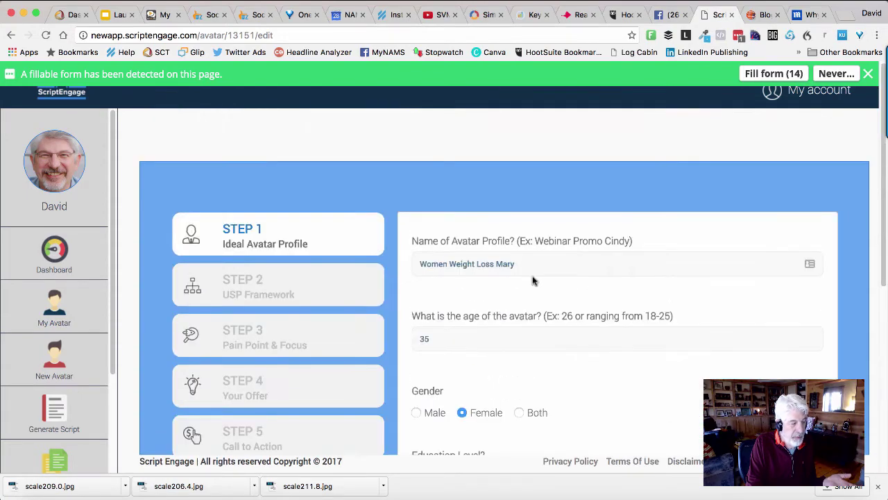
# Review the avatar's USP Framework answers, from the epiphany moment to the positive turning point.
pyautogui.click(298, 288)
pyautogui.scroll(-10, 581, 267)
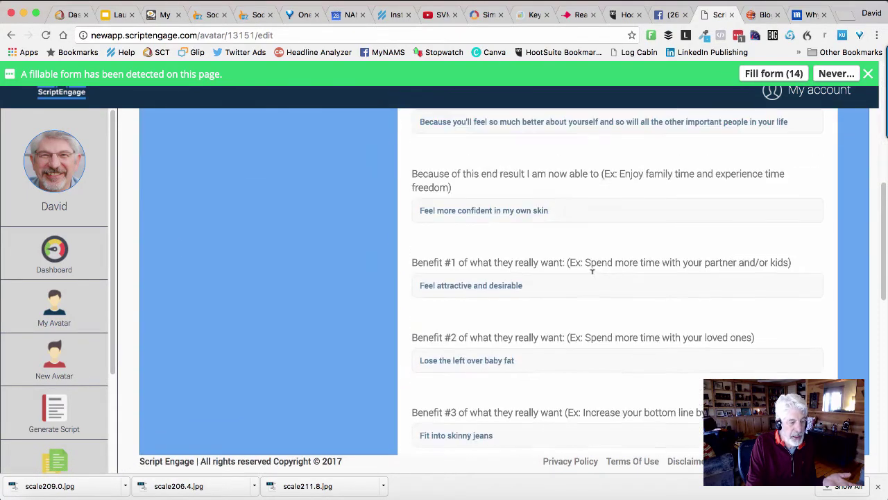
pyautogui.scroll(-3, 608, 275)
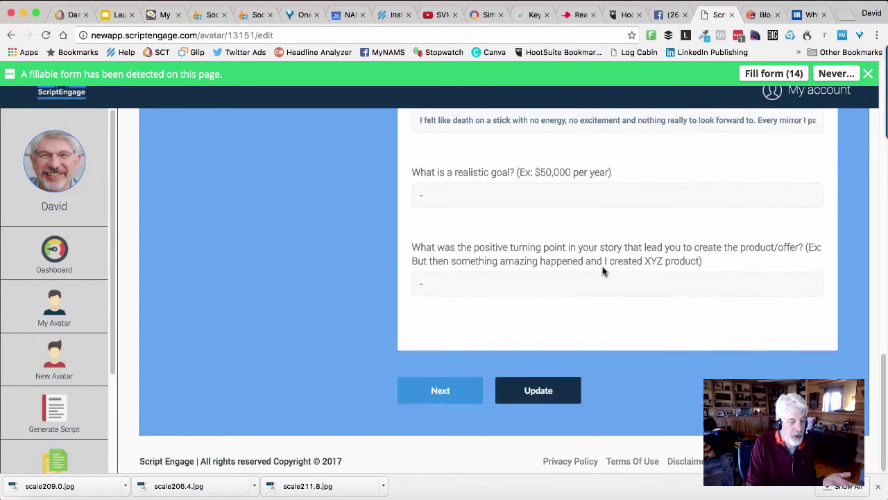
pyautogui.scroll(10, 601, 264)
pyautogui.scroll(3, 535, 252)
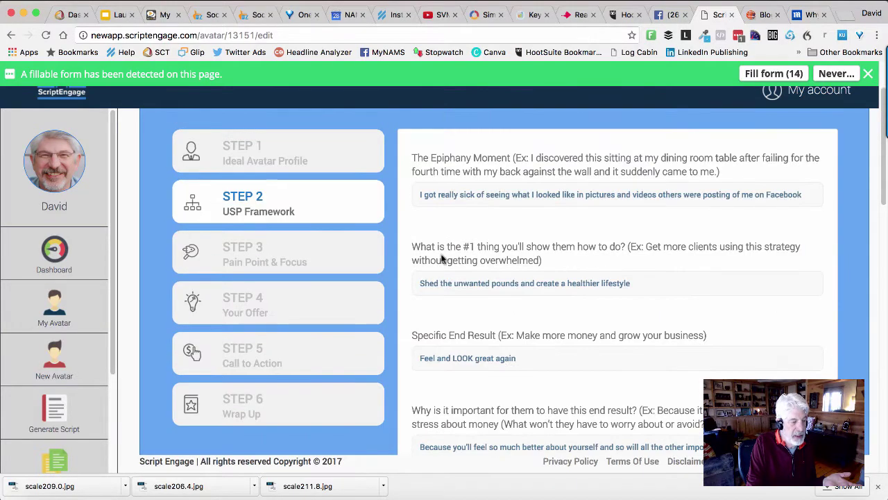
# Review the avatar's Pain Point & Focus answers.
pyautogui.click(267, 253)
pyautogui.scroll(-5, 595, 258)
pyautogui.scroll(5, 595, 258)
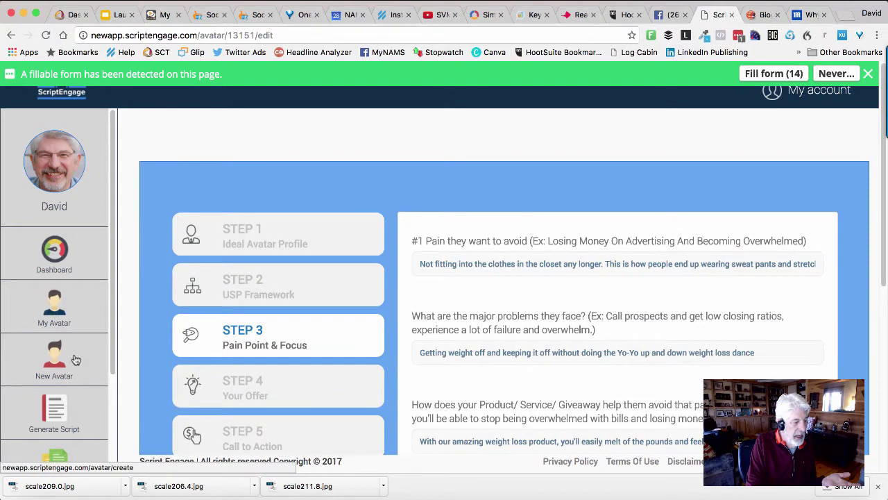
# Open the blank form for creating a new avatar and examine its Ideal Avatar Profile questions.
pyautogui.scroll(-2, 70, 347)
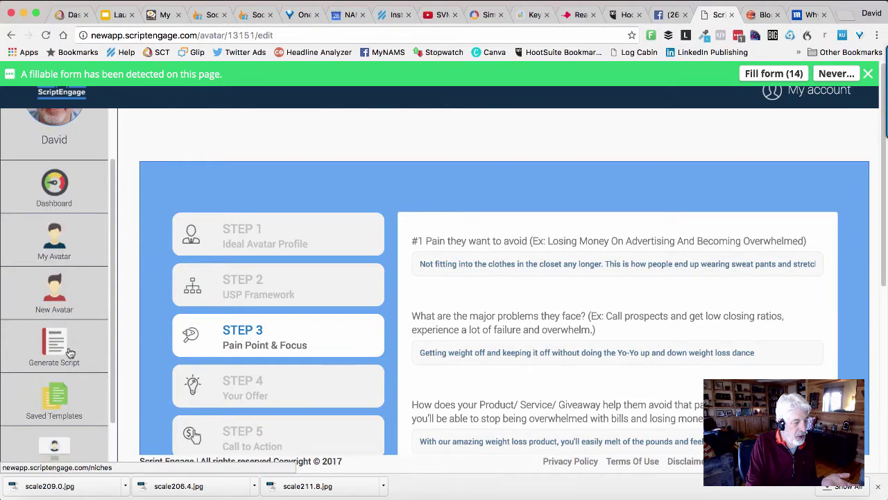
pyautogui.click(59, 305)
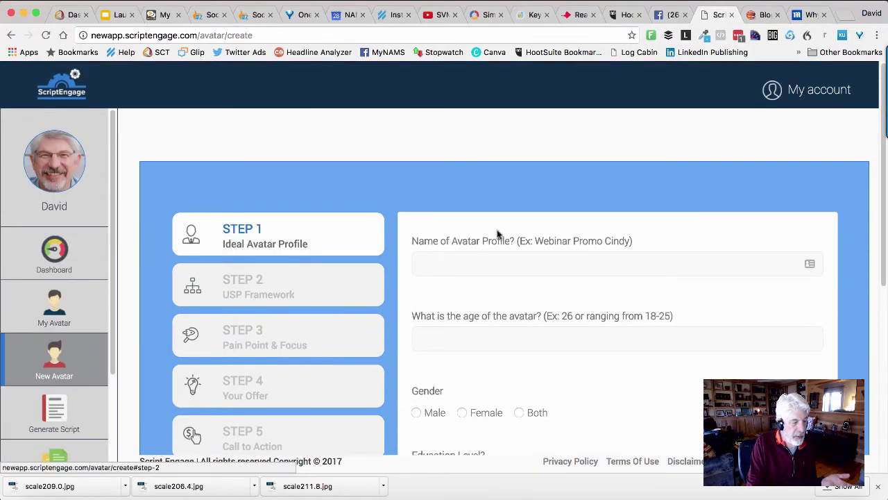
pyautogui.scroll(-2, 573, 292)
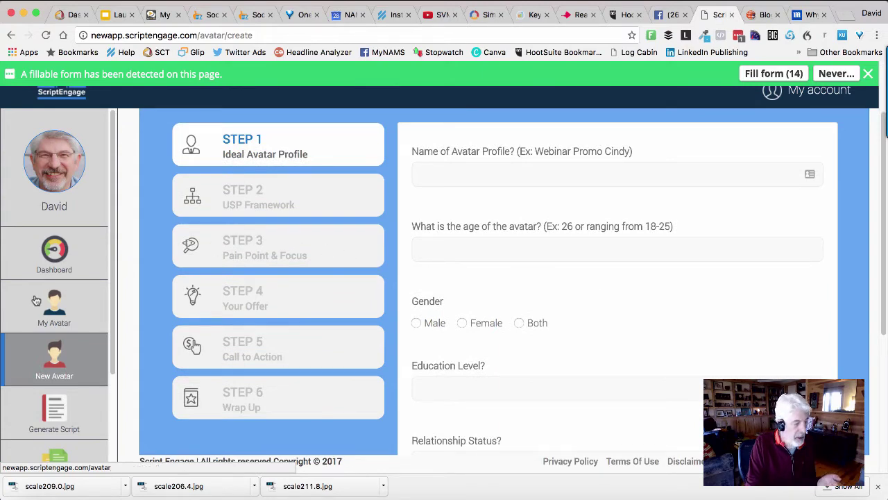
# Start generating a script, look through the available niches and choose Health/Fitness.
pyautogui.scroll(-2, 61, 299)
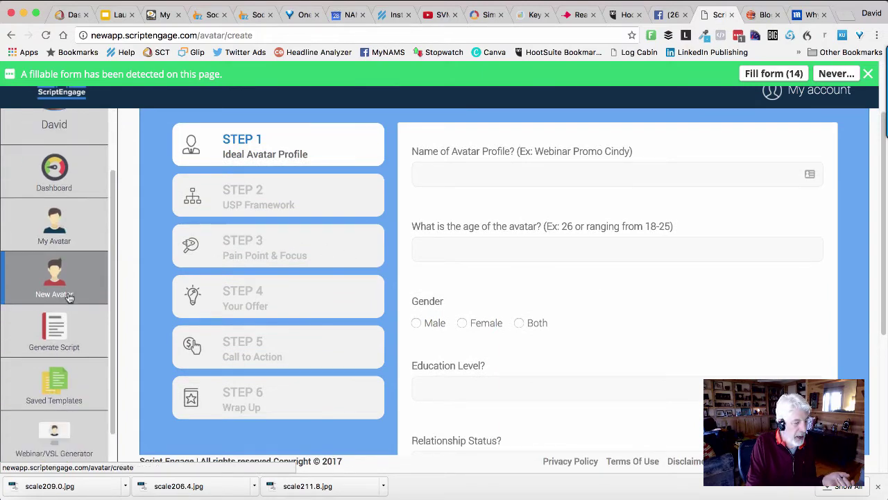
pyautogui.click(55, 337)
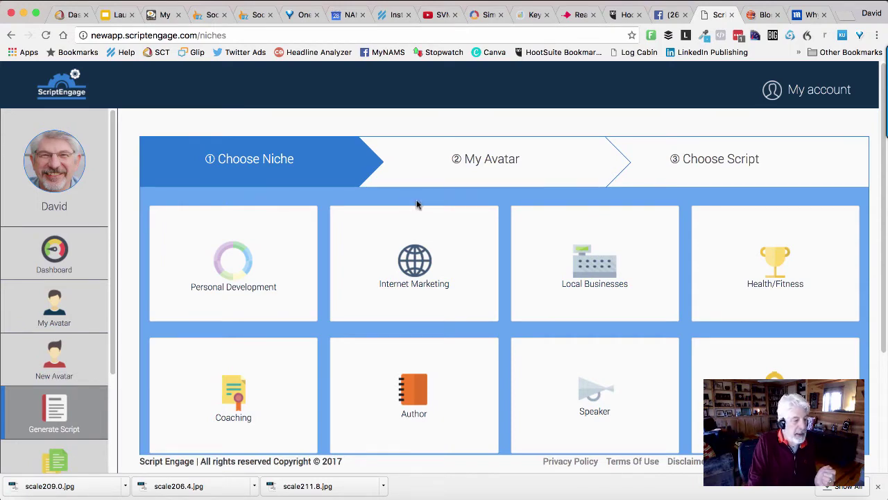
pyautogui.scroll(-1, 363, 256)
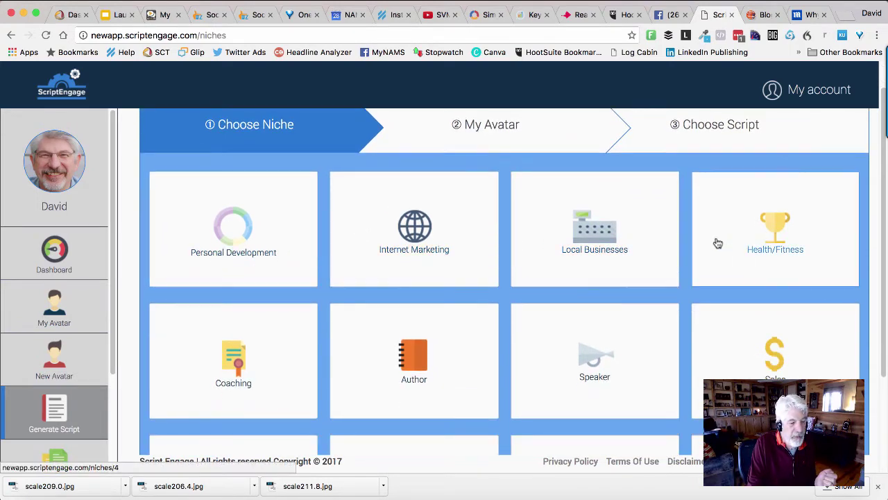
pyautogui.scroll(-1, 708, 361)
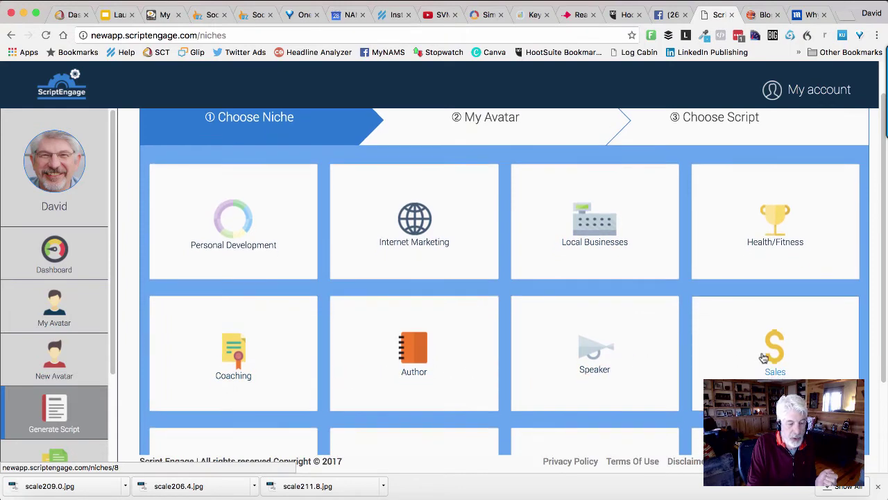
pyautogui.scroll(-2, 770, 356)
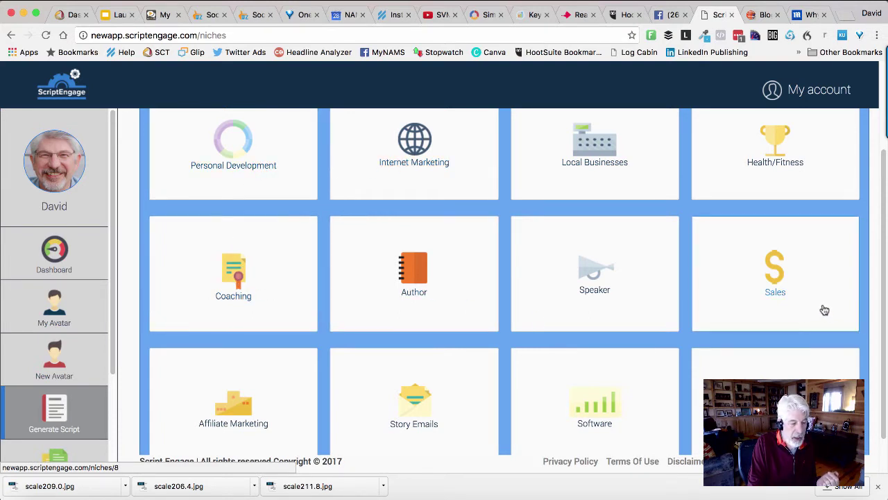
pyautogui.scroll(-1, 265, 419)
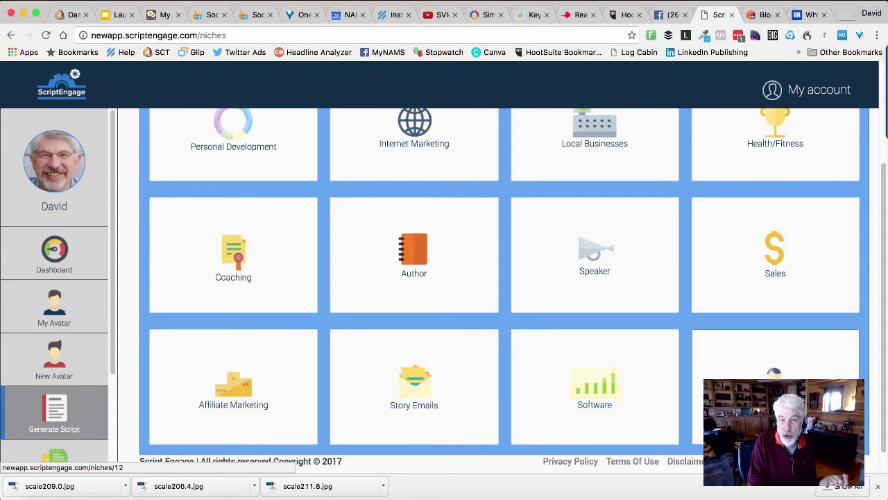
pyautogui.scroll(3, 778, 402)
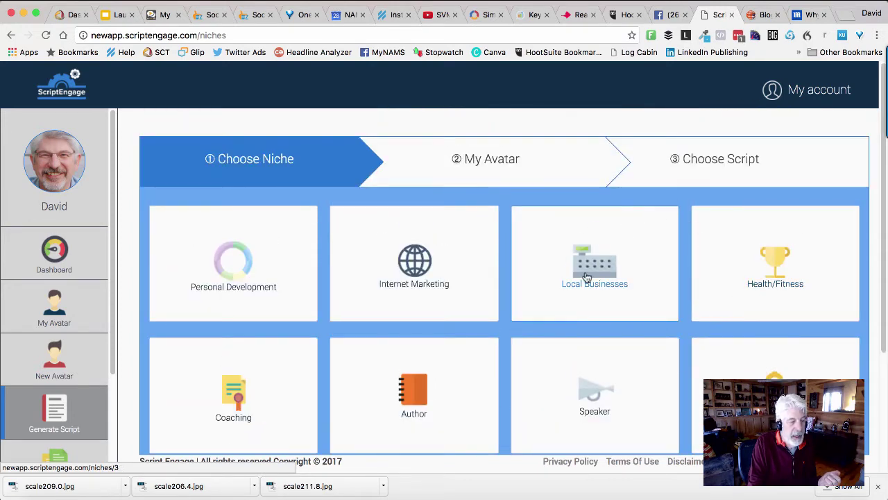
pyautogui.click(768, 267)
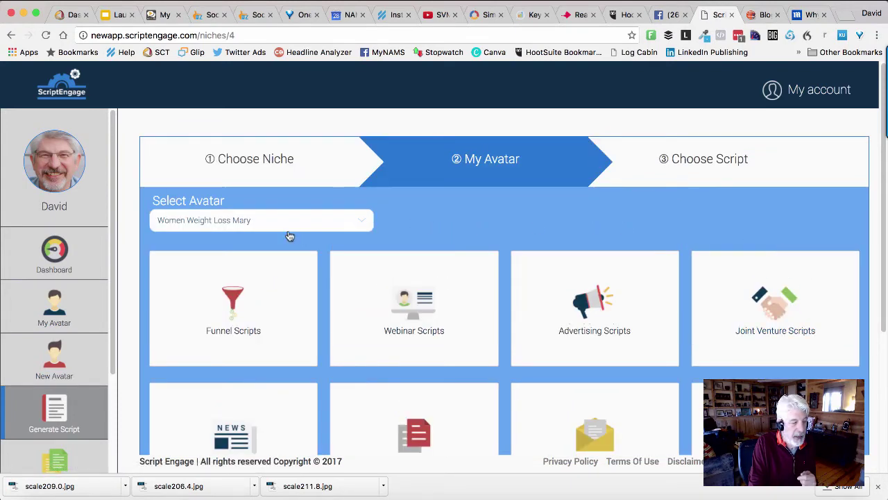
# Select the Women Weight Loss Mary avatar for the script and look through the script categories.
pyautogui.click(269, 223)
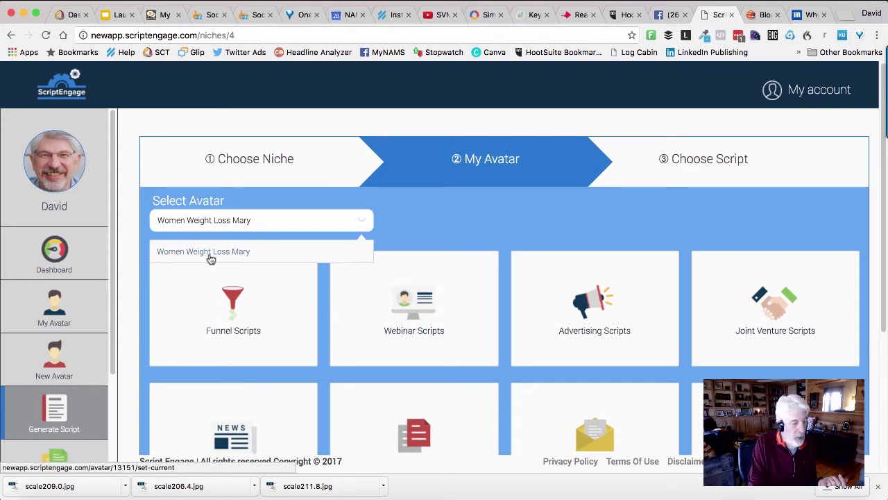
pyautogui.click(252, 252)
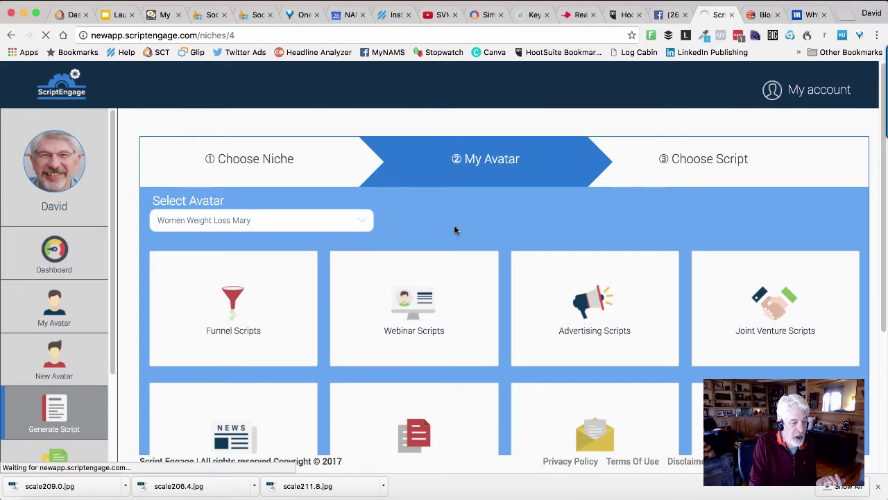
pyautogui.scroll(-3, 455, 231)
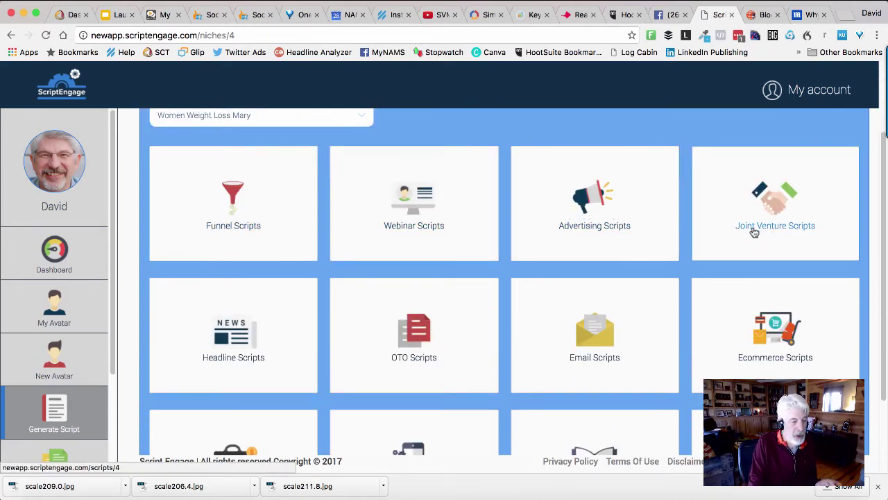
pyautogui.scroll(-1, 595, 209)
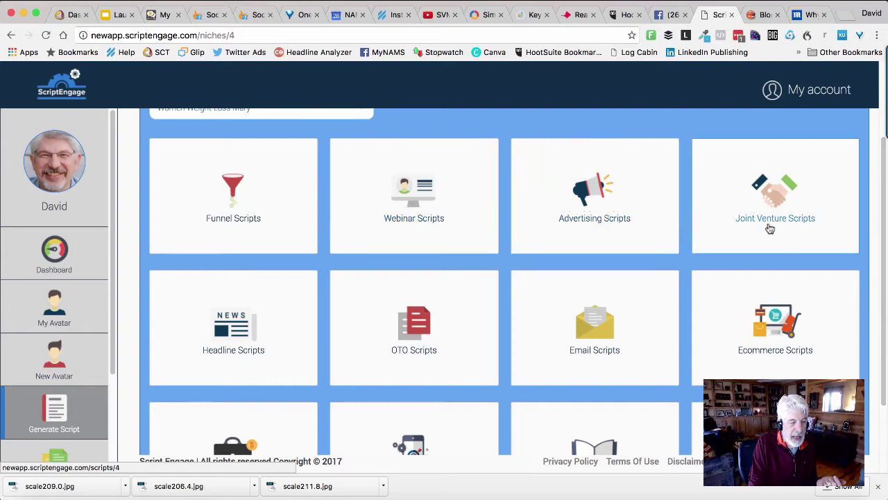
pyautogui.scroll(-1, 805, 305)
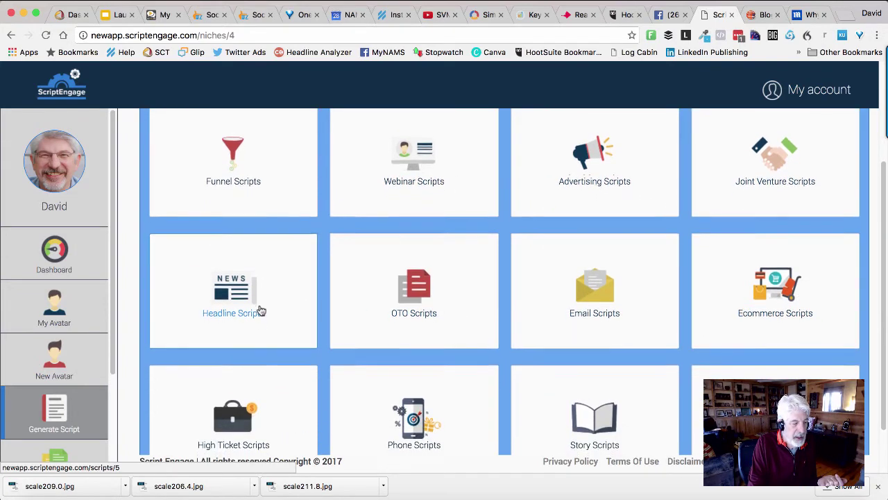
pyautogui.scroll(-1, 742, 319)
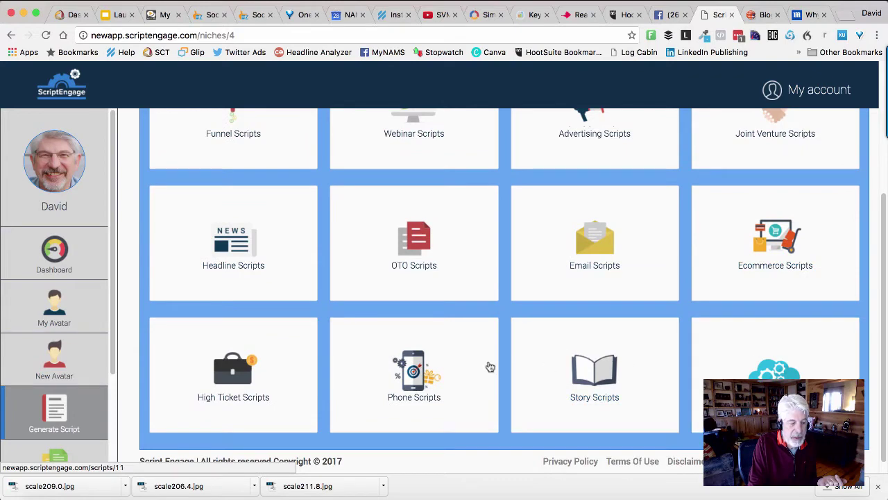
# Open the Funnel Scripts category and generate the Short Form Sales Letter Script from it.
pyautogui.scroll(-1, 490, 367)
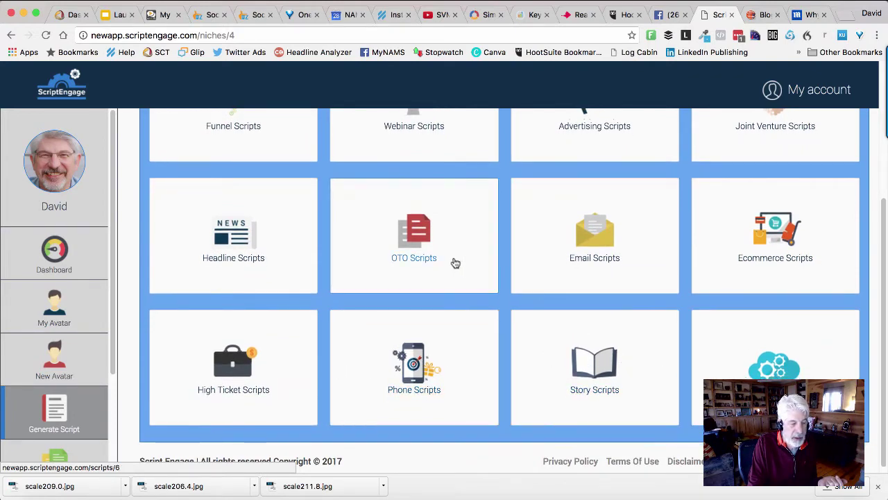
pyautogui.scroll(3, 417, 257)
pyautogui.click(254, 239)
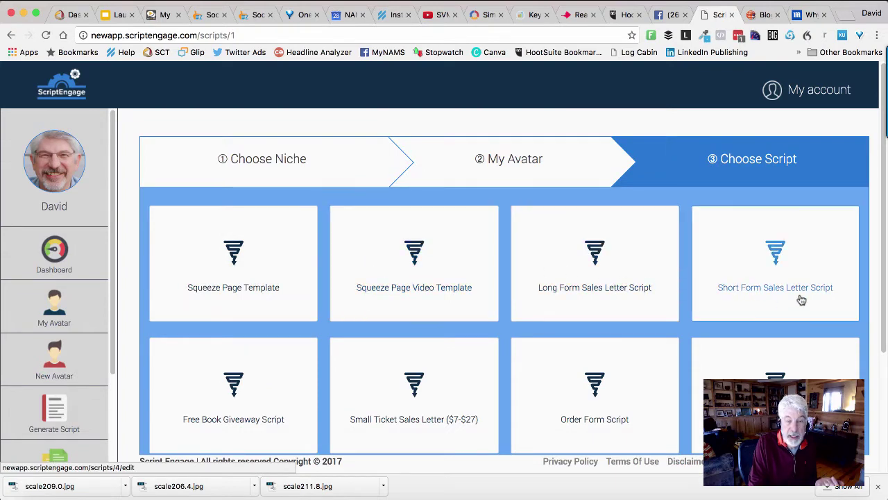
pyautogui.scroll(-2, 802, 300)
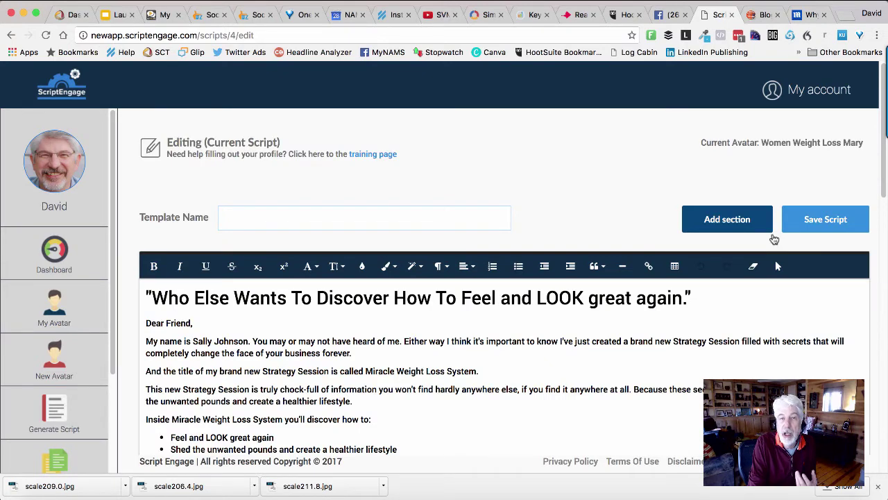
# Read through the generated short form sales letter, from its headline to the money-back guarantee.
pyautogui.scroll(-3, 642, 264)
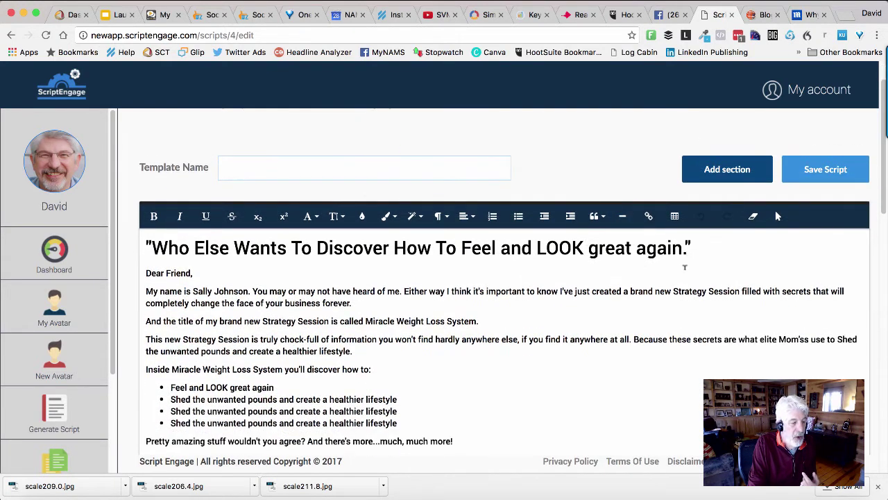
pyautogui.scroll(-1, 601, 275)
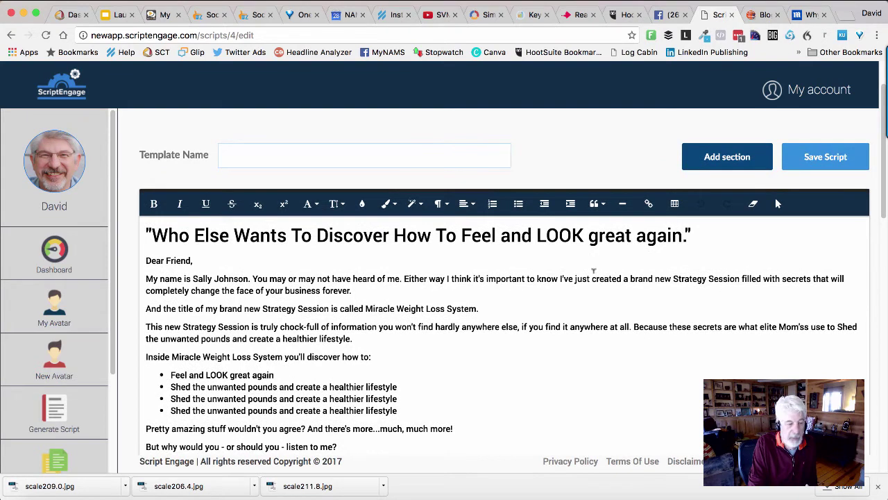
pyautogui.scroll(-1, 573, 239)
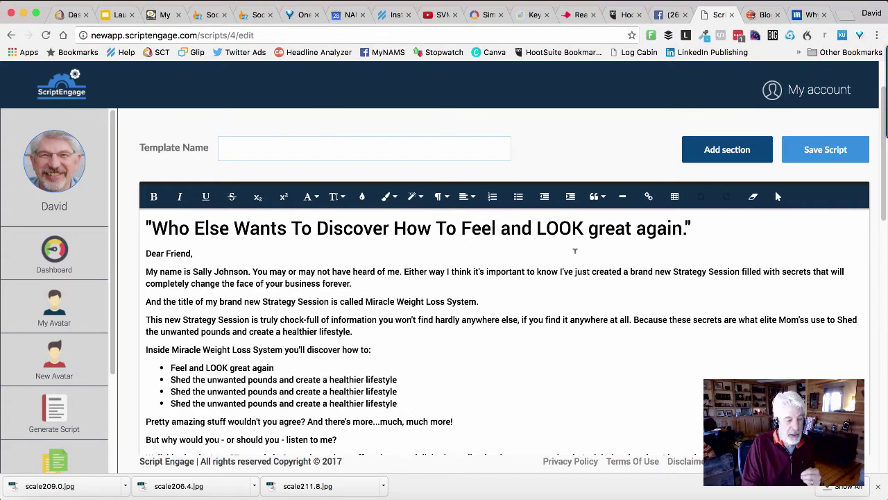
pyautogui.scroll(1, 748, 272)
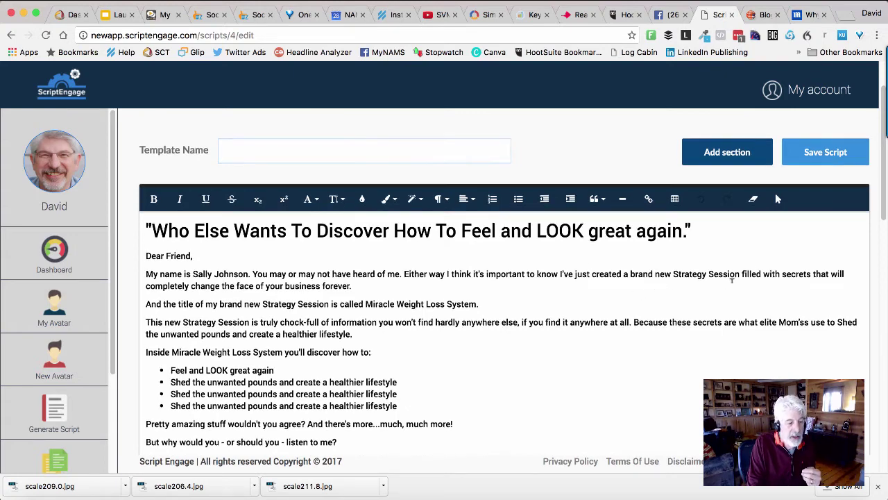
pyautogui.scroll(-2, 729, 280)
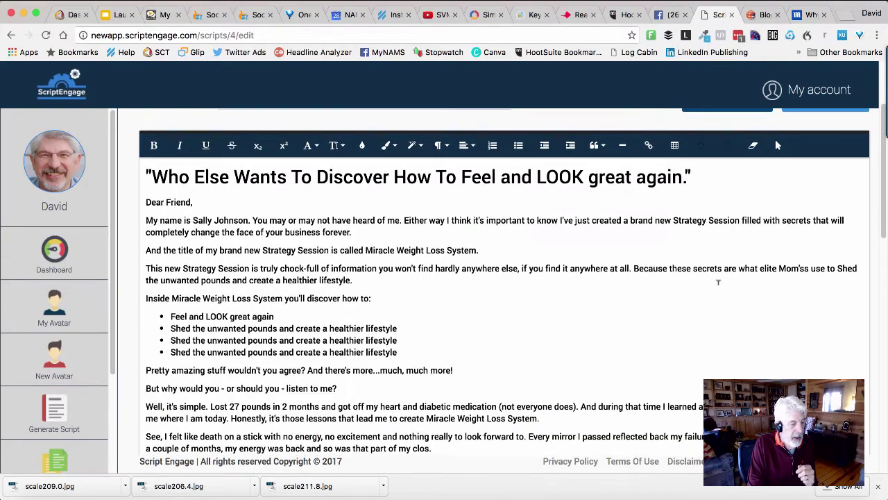
pyautogui.scroll(-10, 444, 254)
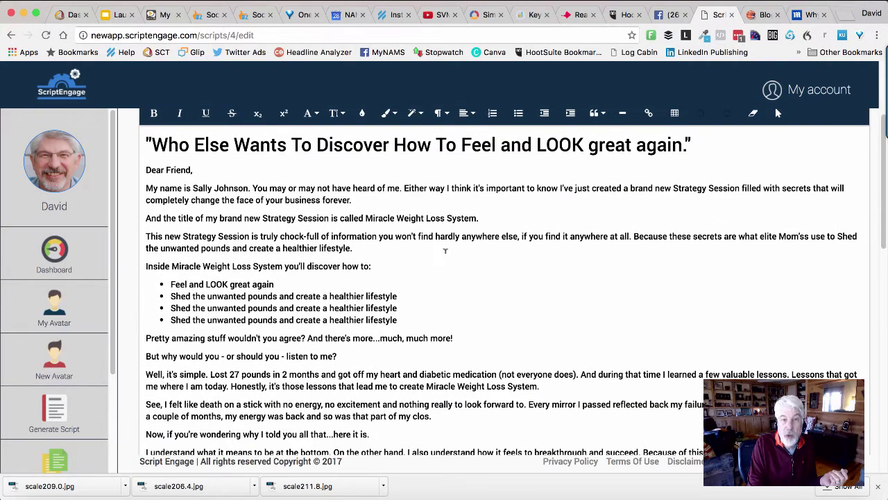
pyautogui.scroll(-10, 444, 256)
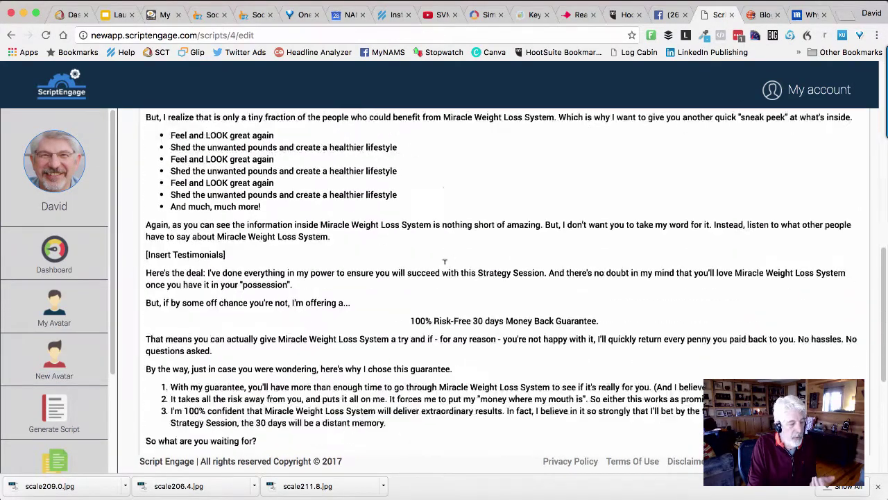
# Highlight and examine the sales letter's two bullet lists of benefits.
pyautogui.scroll(15, 447, 276)
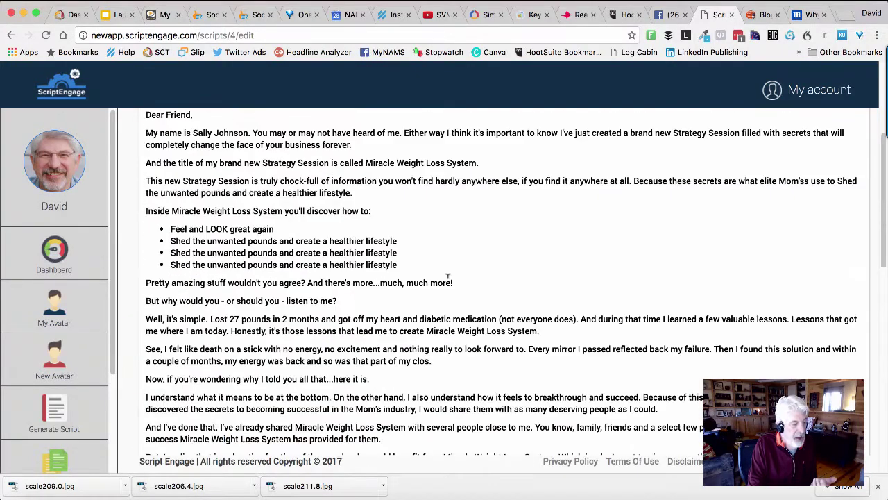
pyautogui.moveTo(402, 256); pyautogui.dragTo(173, 229)
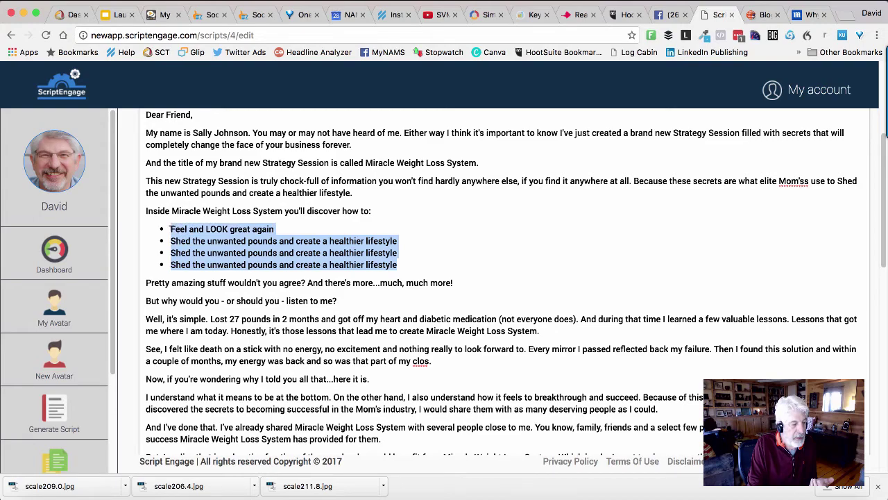
pyautogui.scroll(-6, 522, 238)
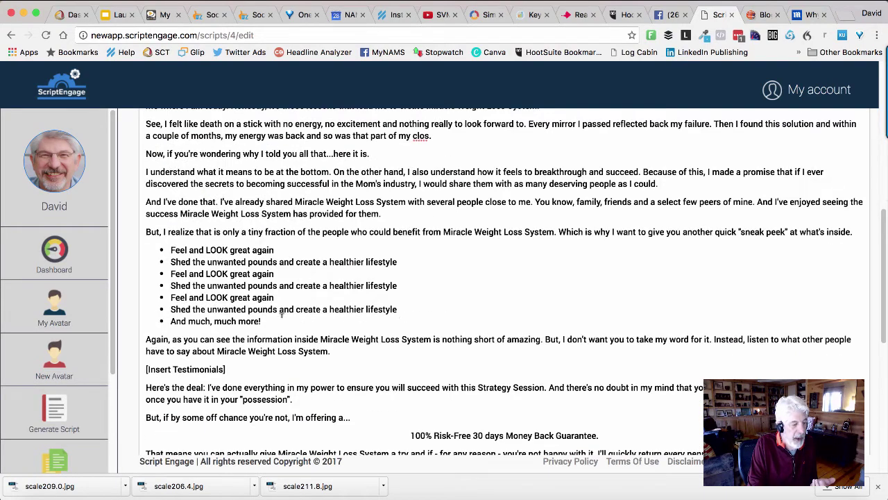
pyautogui.moveTo(263, 320); pyautogui.dragTo(170, 251)
# Below the "you'll discover how to:" line, insert the Bullet Points section "The #1 reason why most Mom's fail. You'll be shocked and amazed when you discover why.".
pyautogui.scroll(10, 287, 285)
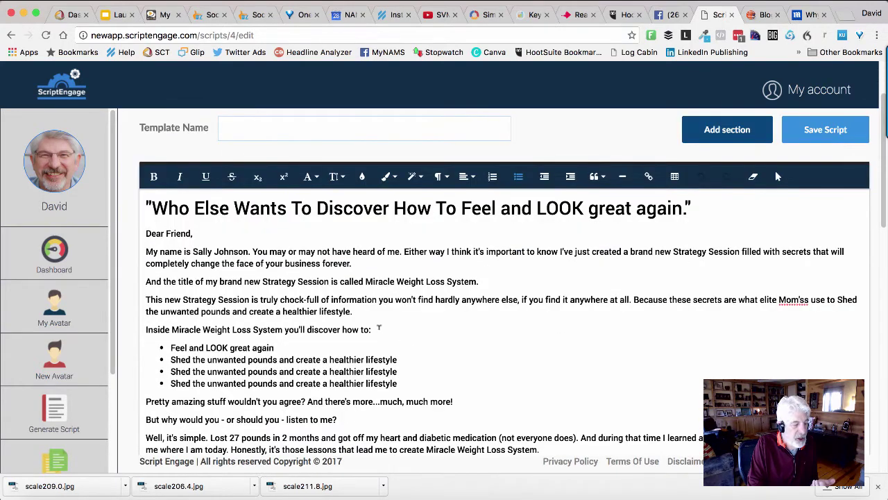
pyautogui.press('Return')
pyautogui.press('Return')
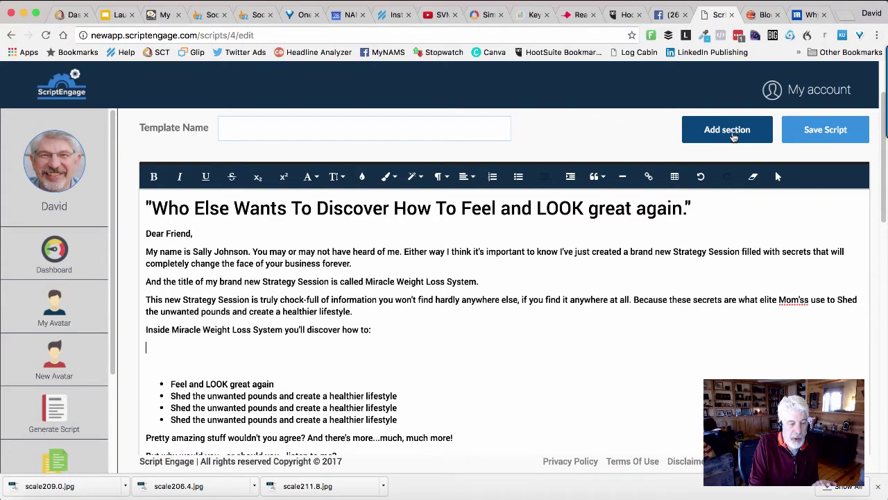
pyautogui.click(734, 138)
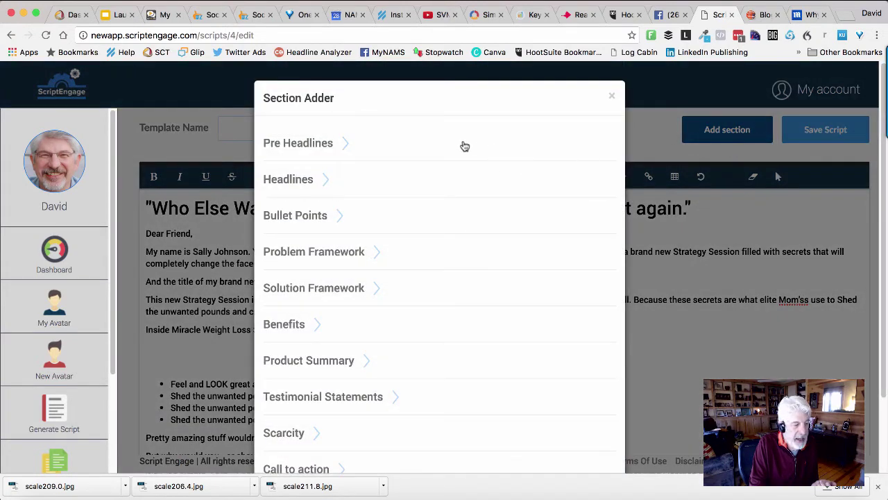
pyautogui.click(340, 221)
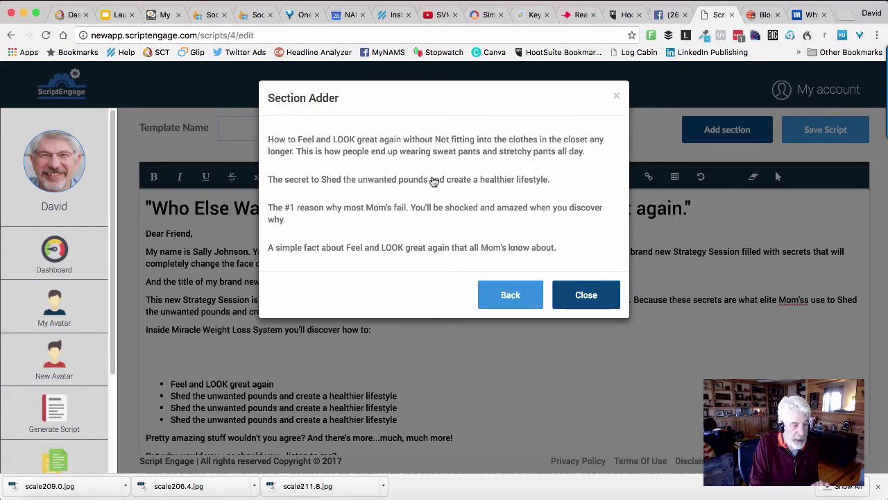
pyautogui.click(379, 212)
# Format the inserted "The #1 reason why most Mom's fail" line as a bullet and delete the four original bullets below it.
pyautogui.scroll(-1, 445, 311)
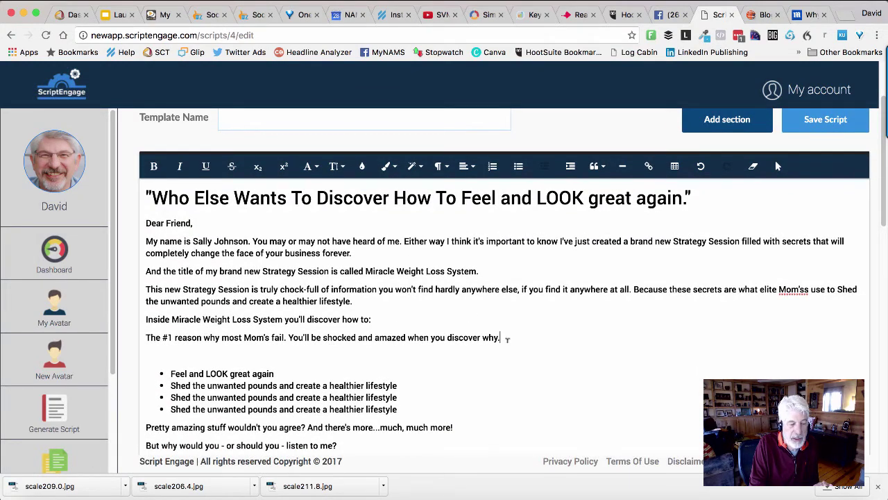
pyautogui.moveTo(506, 338); pyautogui.dragTo(140, 338)
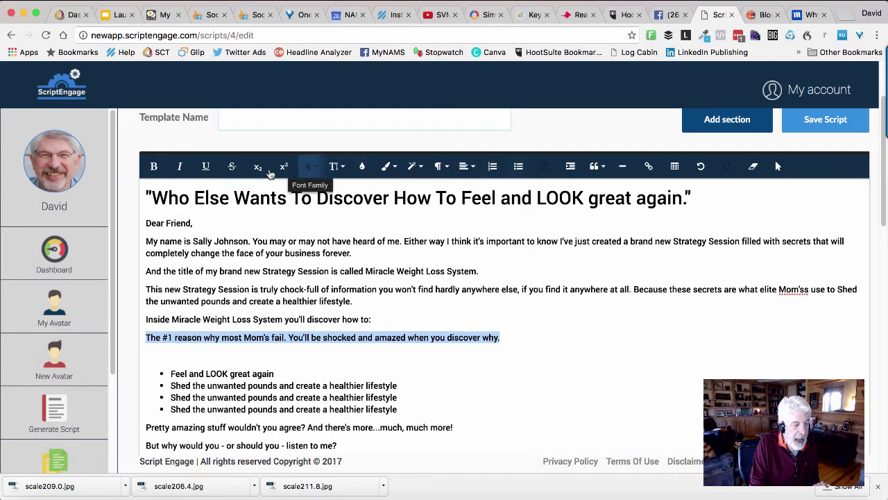
pyautogui.click(519, 167)
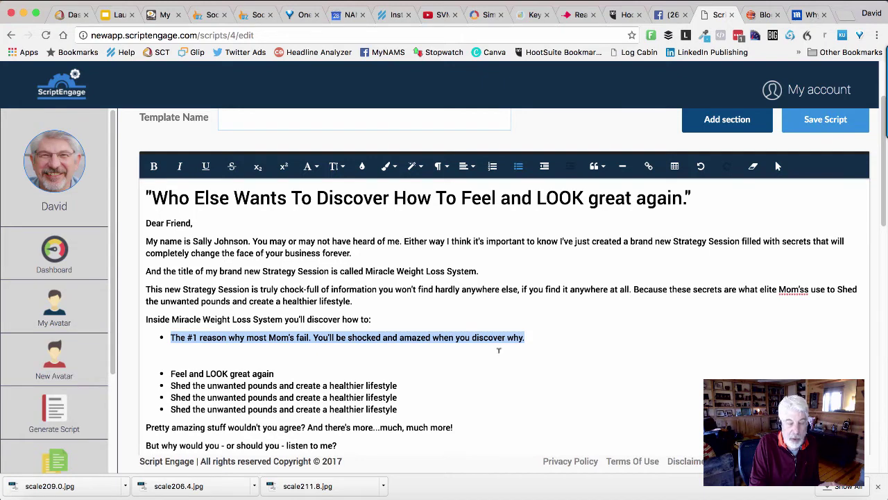
pyautogui.moveTo(186, 356); pyautogui.dragTo(417, 405)
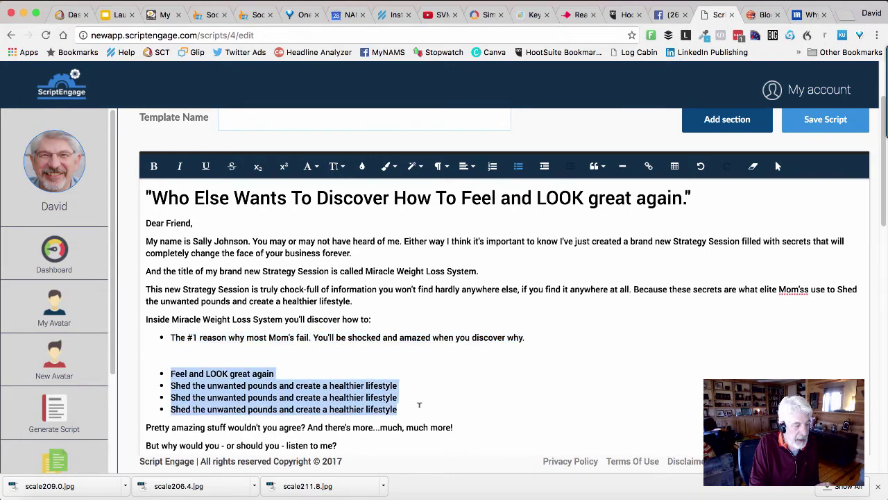
pyautogui.press('BackSpace')
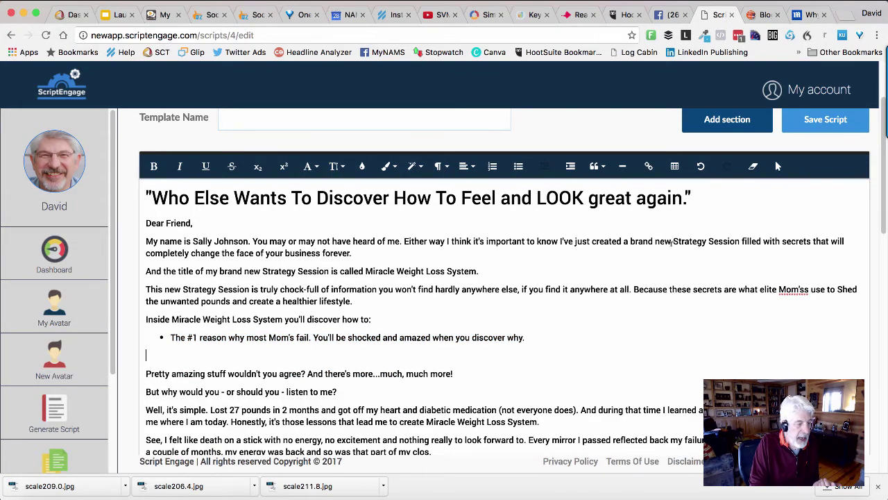
# Go to the saved templates and open Weight Loss Short Sales Letter for editing.
pyautogui.scroll(2, 718, 231)
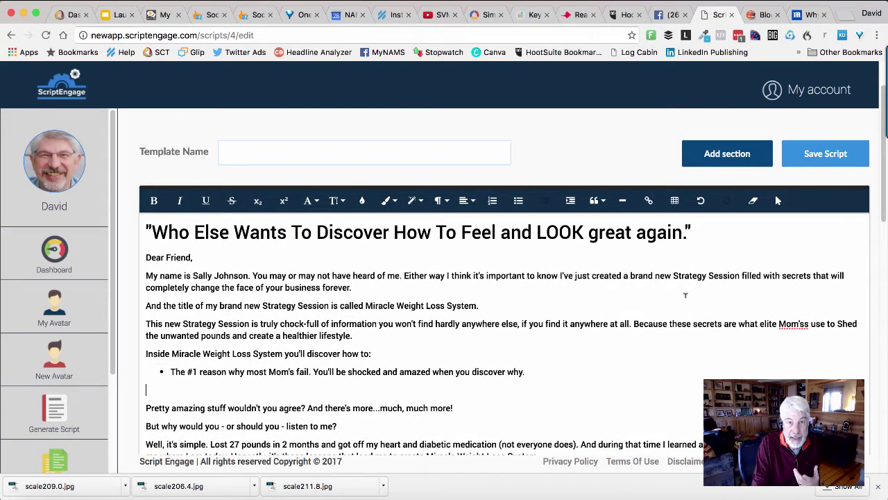
pyautogui.scroll(-3, 577, 296)
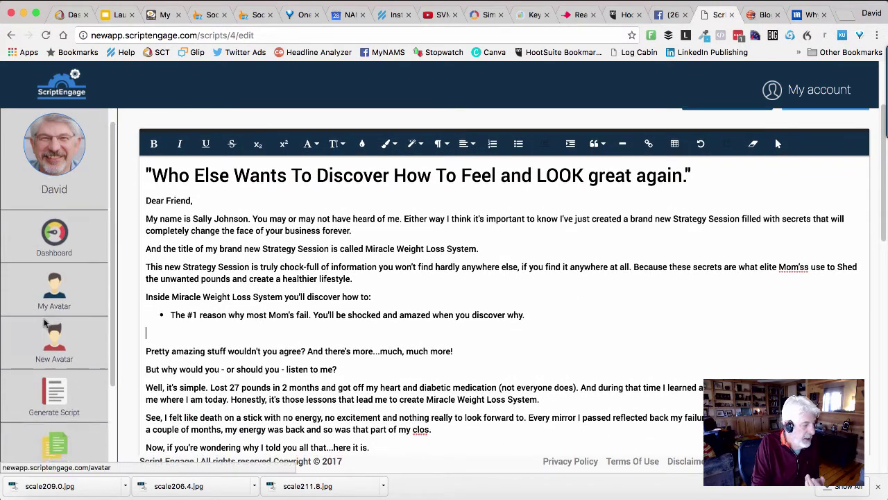
pyautogui.scroll(-4, 105, 363)
pyautogui.click(66, 354)
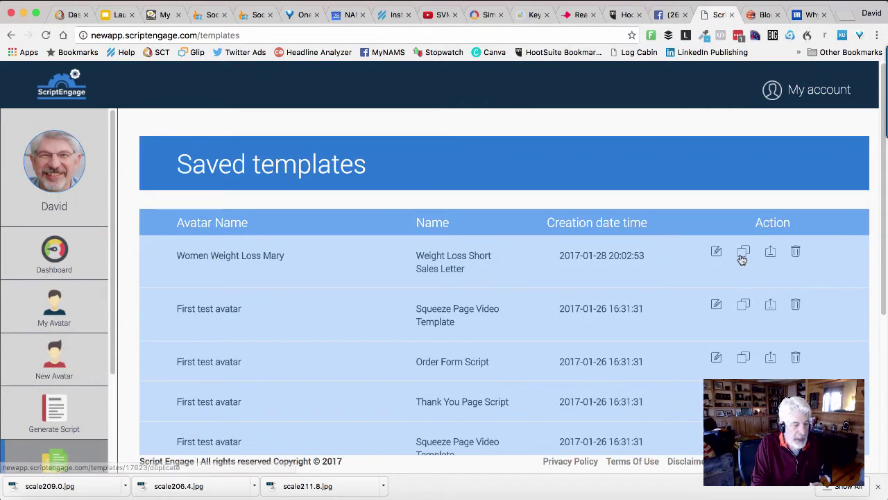
pyautogui.click(717, 254)
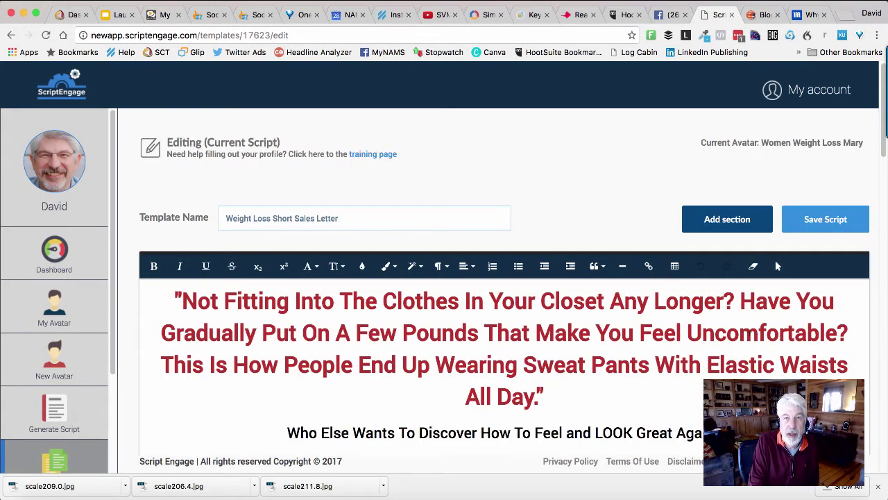
# Review the saved letter's red headline, subheadline and opening paragraphs.
pyautogui.scroll(-2, 750, 334)
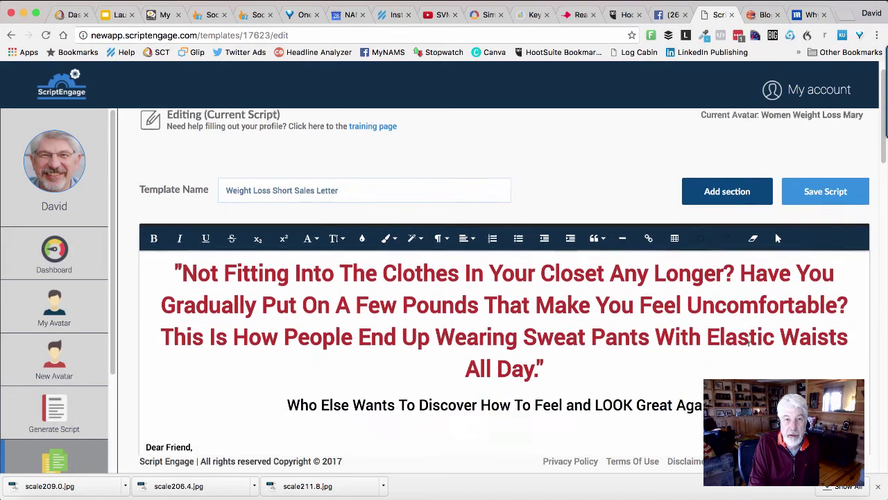
pyautogui.scroll(-2, 748, 339)
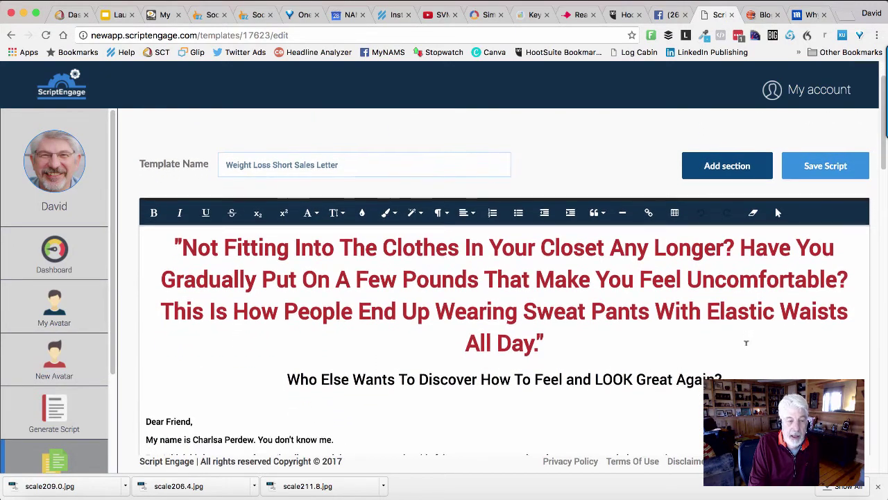
pyautogui.scroll(-2, 747, 338)
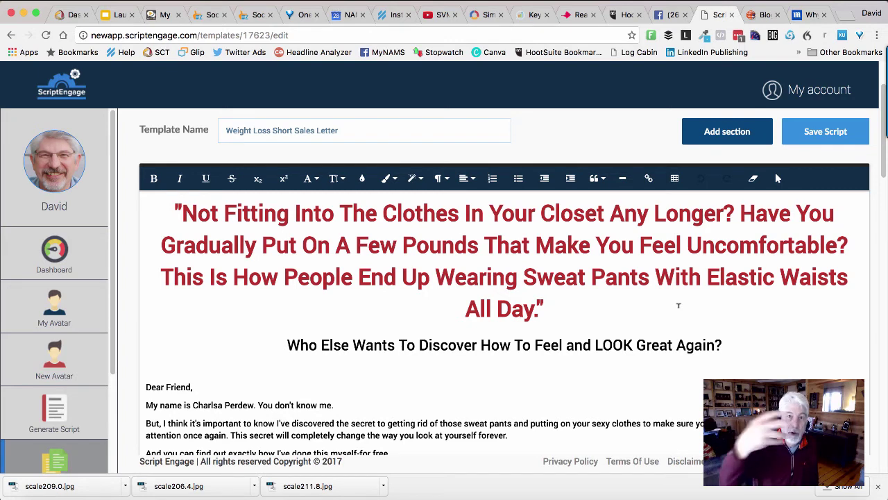
pyautogui.scroll(-2, 646, 302)
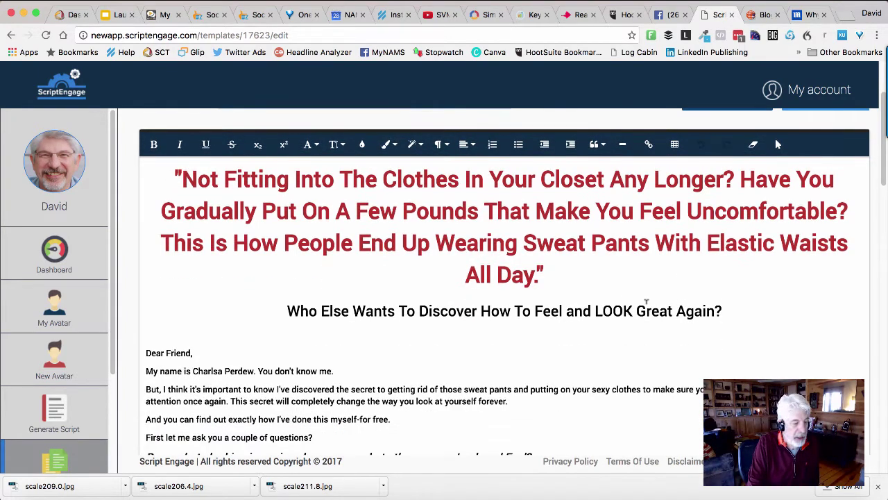
pyautogui.scroll(-2, 606, 293)
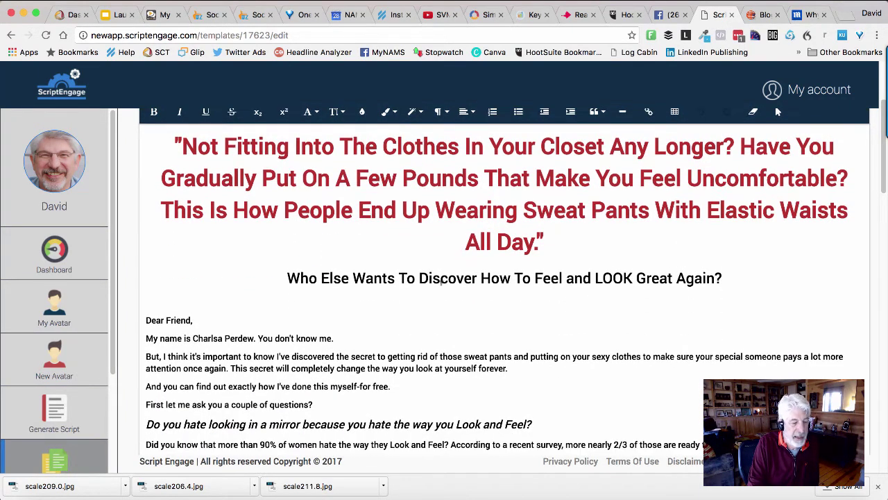
pyautogui.scroll(-6, 305, 307)
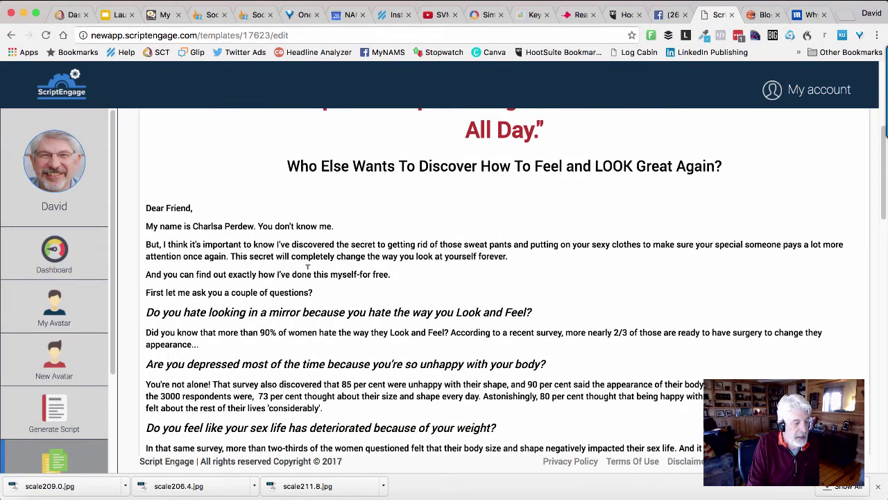
# Highlight the letter's passage from "First let me ask you a couple of questions?" through the dieting question and read on.
pyautogui.scroll(-5, 394, 244)
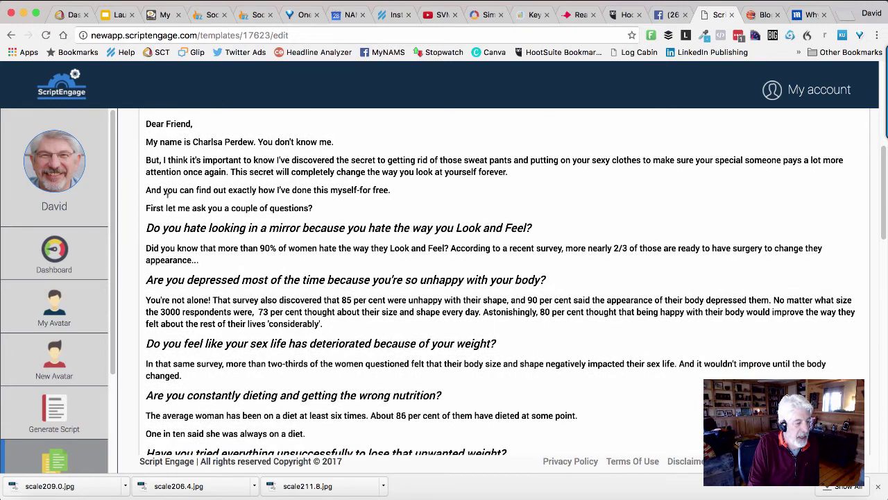
pyautogui.moveTo(146, 208); pyautogui.dragTo(500, 388)
pyautogui.scroll(-1, 501, 389)
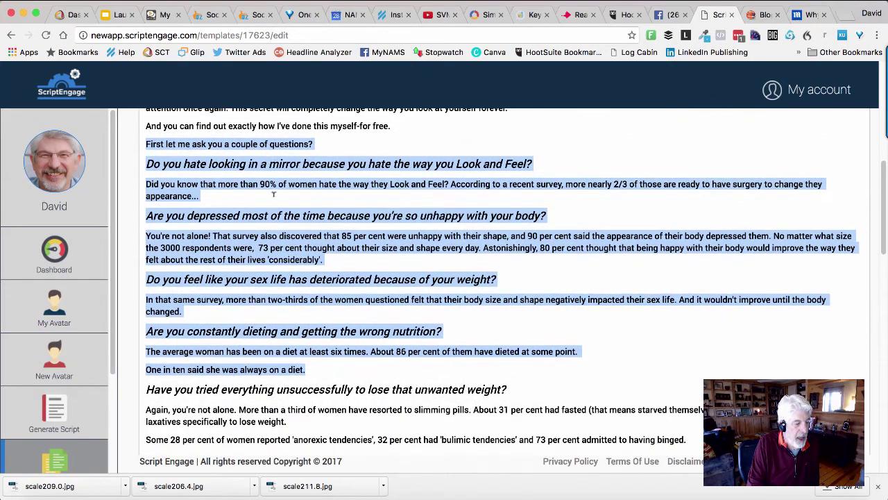
pyautogui.scroll(-2, 338, 413)
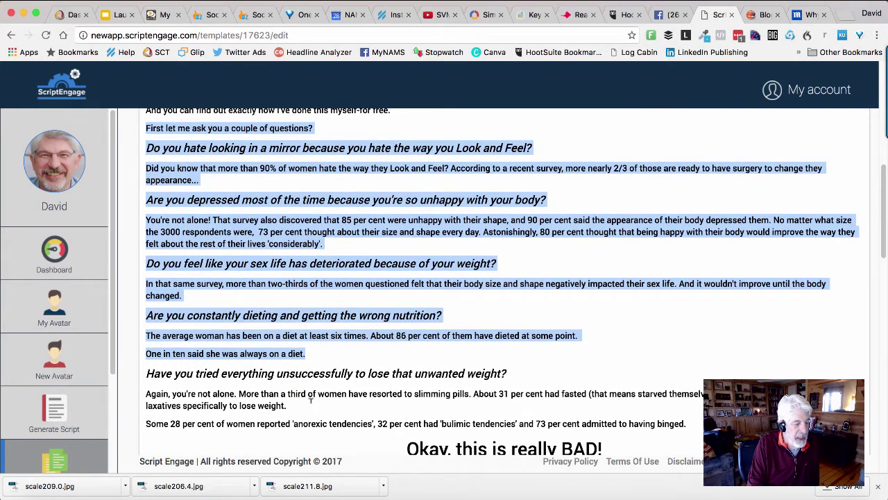
# Highlight the letter's passage from "First let me ask you a couple of questions?" into the paragraph on unsuccessful weight loss attempts, and clear the selection.
pyautogui.click(307, 400)
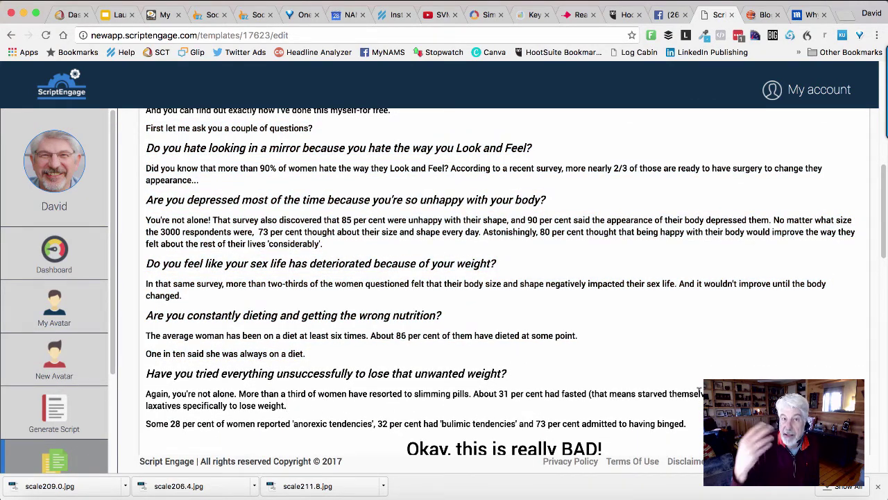
pyautogui.scroll(1, 715, 357)
pyautogui.scroll(3, 715, 357)
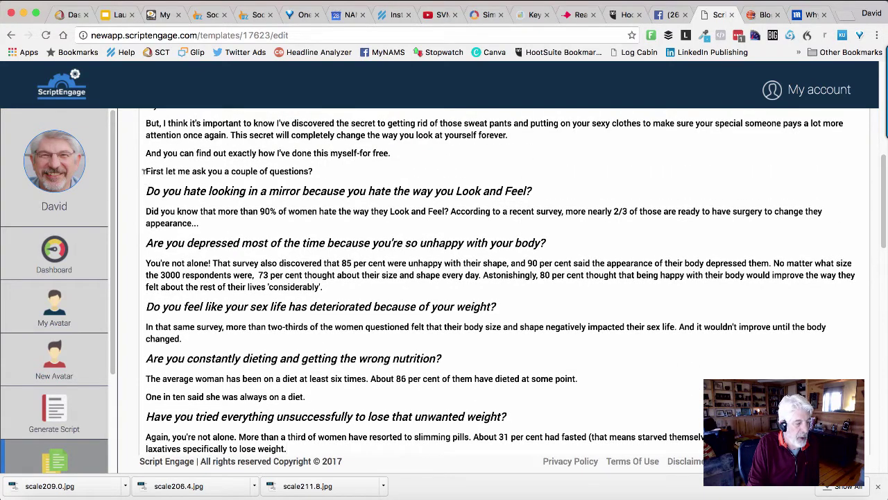
pyautogui.moveTo(145, 172); pyautogui.dragTo(402, 446)
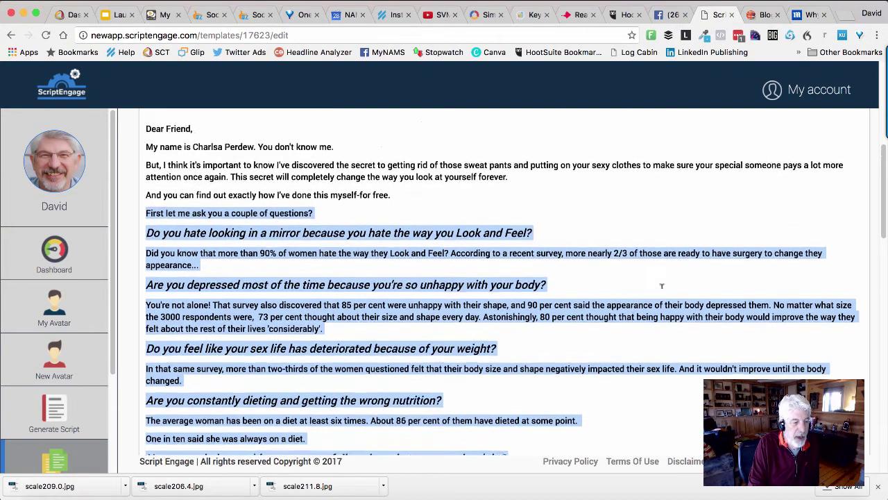
pyautogui.scroll(3, 458, 263)
pyautogui.click(393, 229)
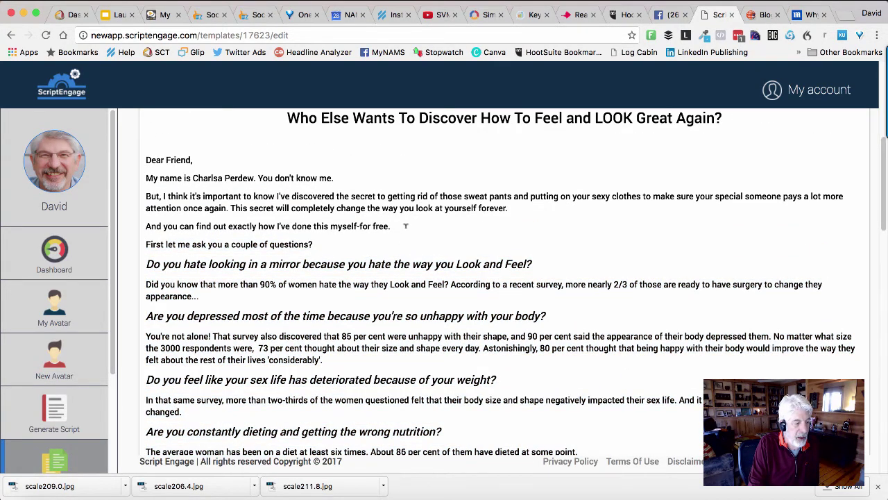
# Look through the Problem Framework and Solution Framework statements in the Section Adder and close it without inserting anything.
pyautogui.scroll(6, 587, 181)
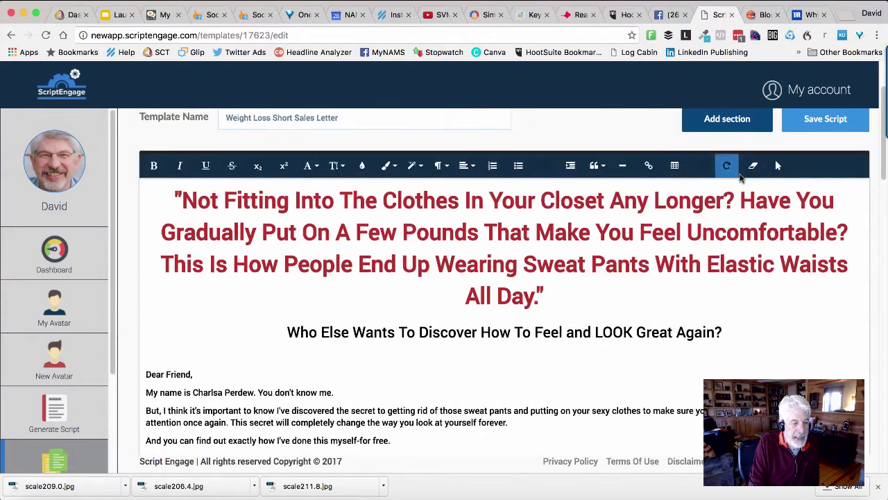
pyautogui.click(734, 127)
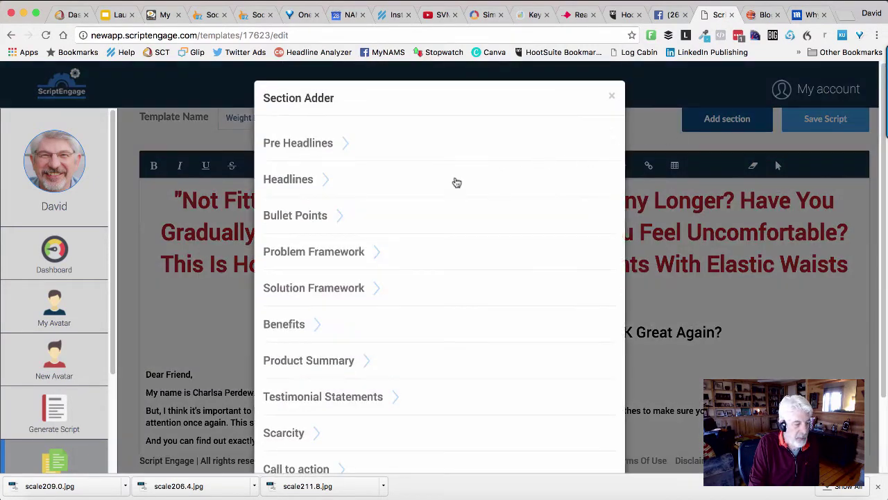
pyautogui.click(374, 258)
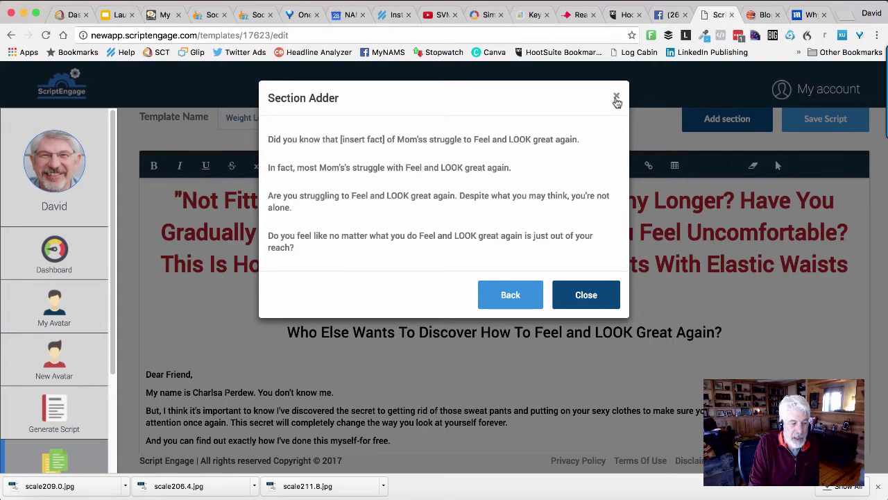
pyautogui.click(509, 296)
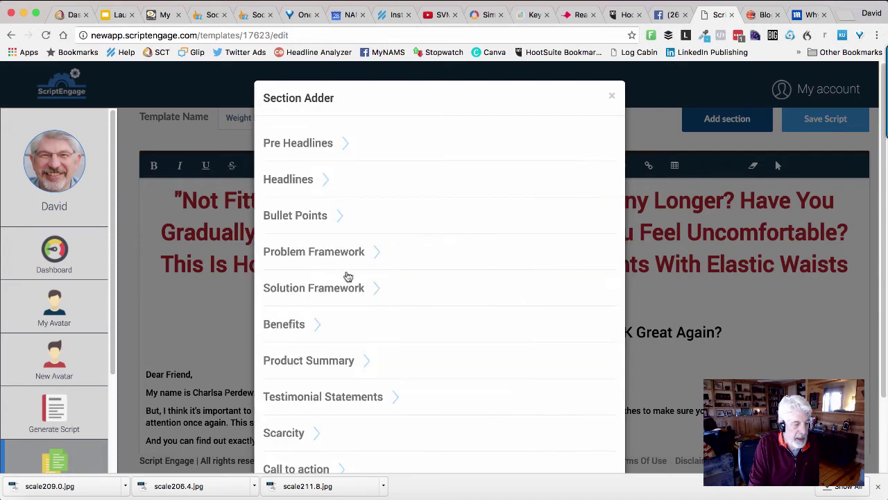
pyautogui.click(364, 288)
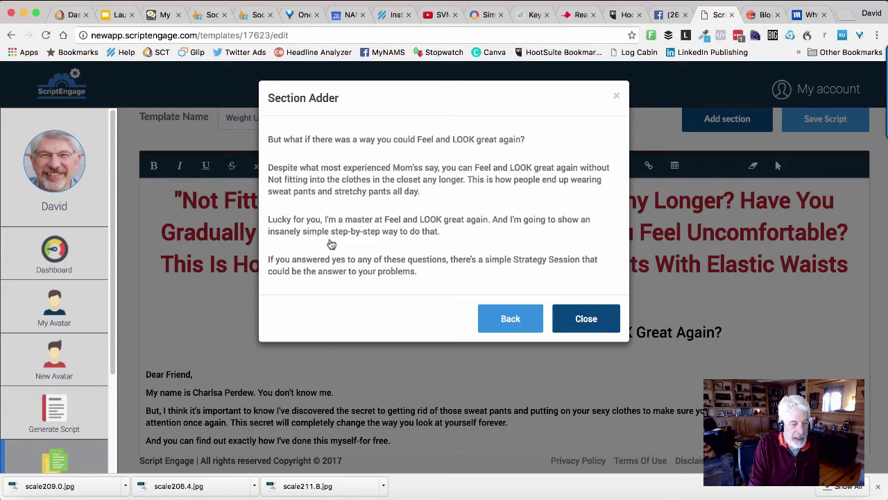
pyautogui.click(508, 320)
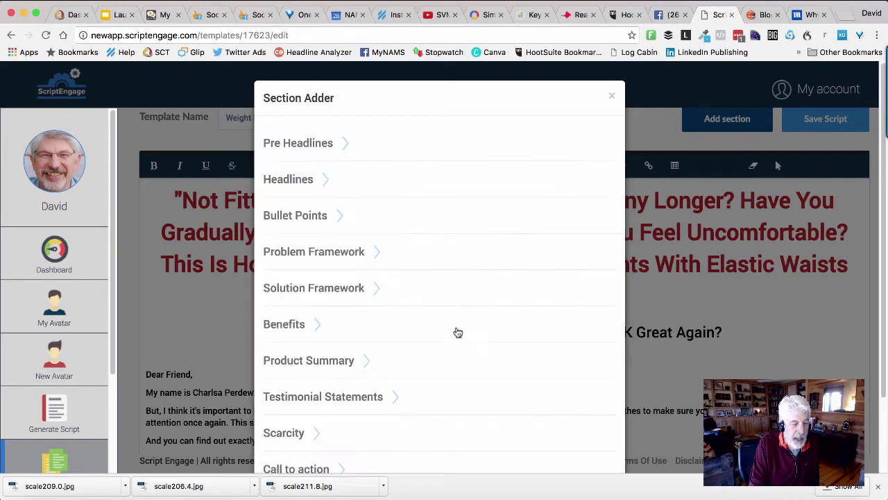
pyautogui.click(612, 98)
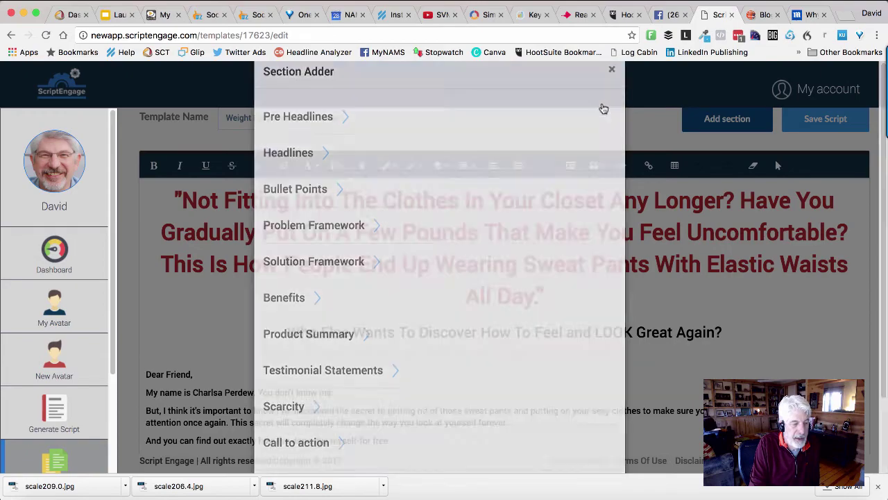
# Switch to the Daily Mail article "Why do most women hate their bodies?" and highlight the sentence about 90 per cent feeling down about their body.
pyautogui.scroll(-3, 424, 322)
pyautogui.scroll(-3, 414, 323)
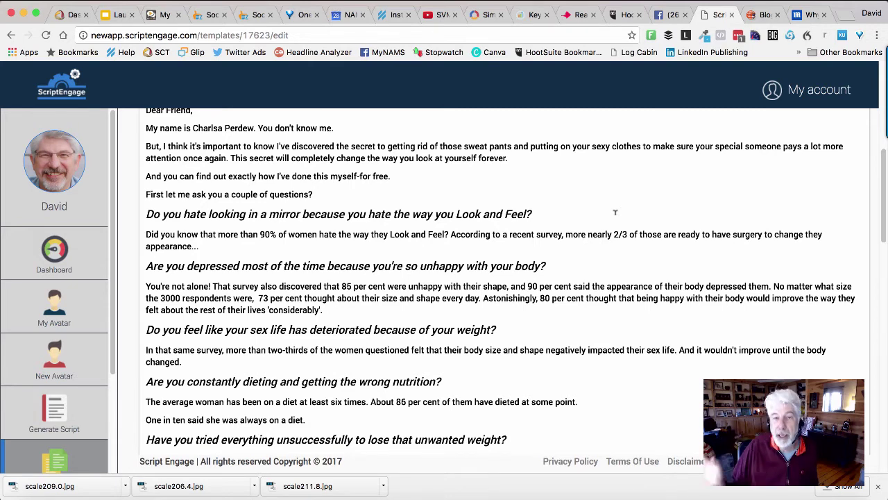
pyautogui.scroll(2, 633, 195)
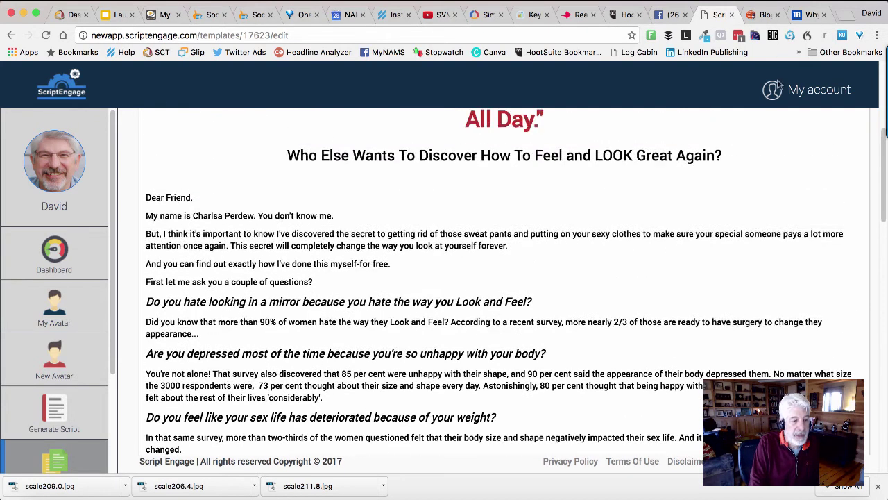
pyautogui.click(809, 16)
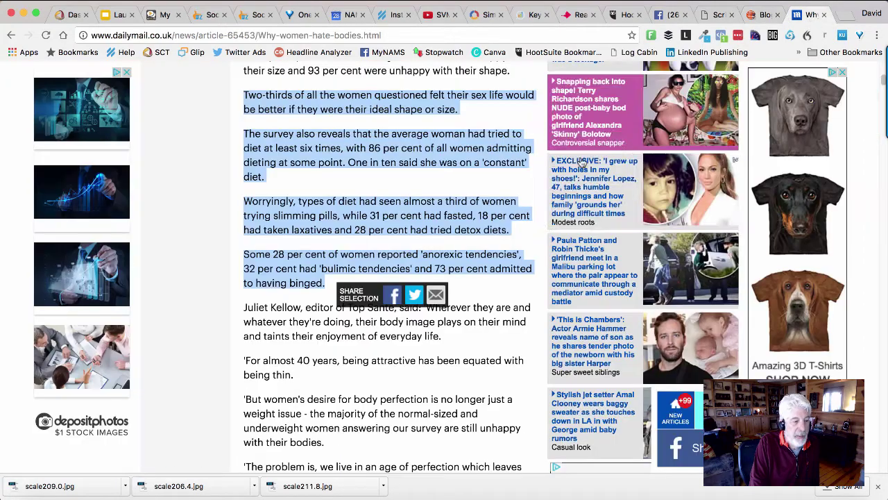
pyautogui.scroll(10, 458, 236)
pyautogui.scroll(5, 457, 240)
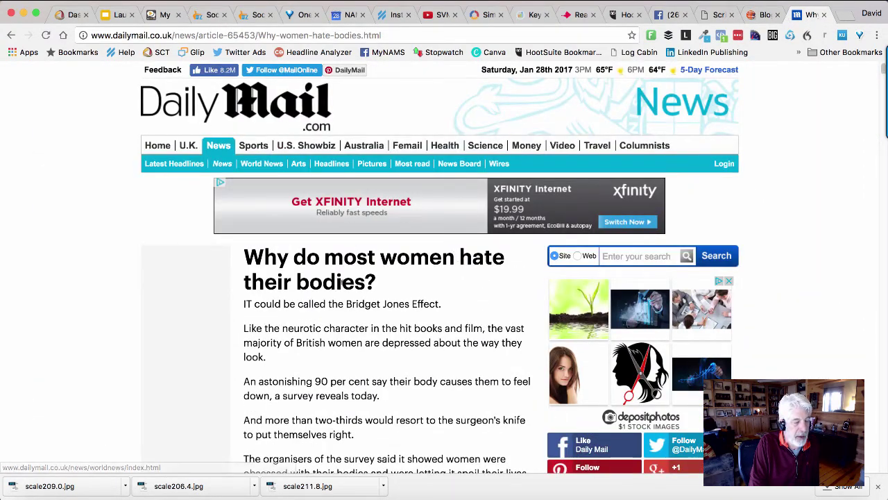
pyautogui.scroll(-4, 399, 274)
pyautogui.scroll(-4, 421, 261)
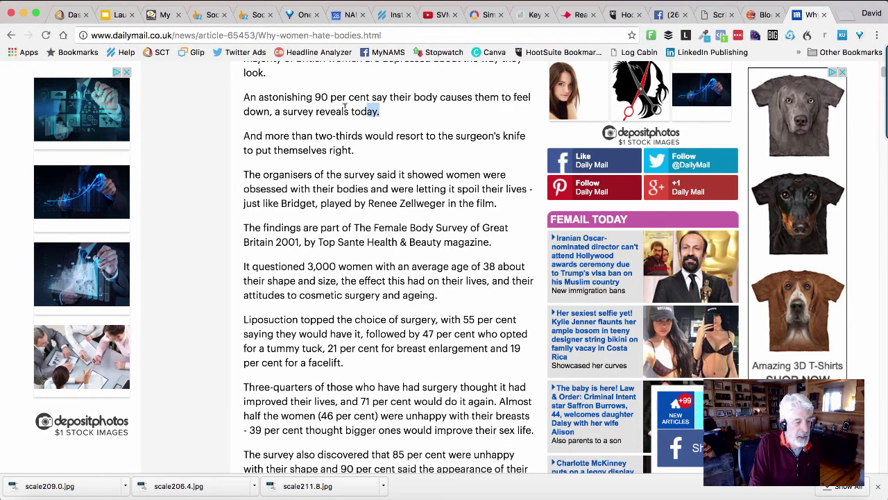
pyautogui.moveTo(380, 111); pyautogui.dragTo(245, 97)
pyautogui.scroll(-3, 347, 208)
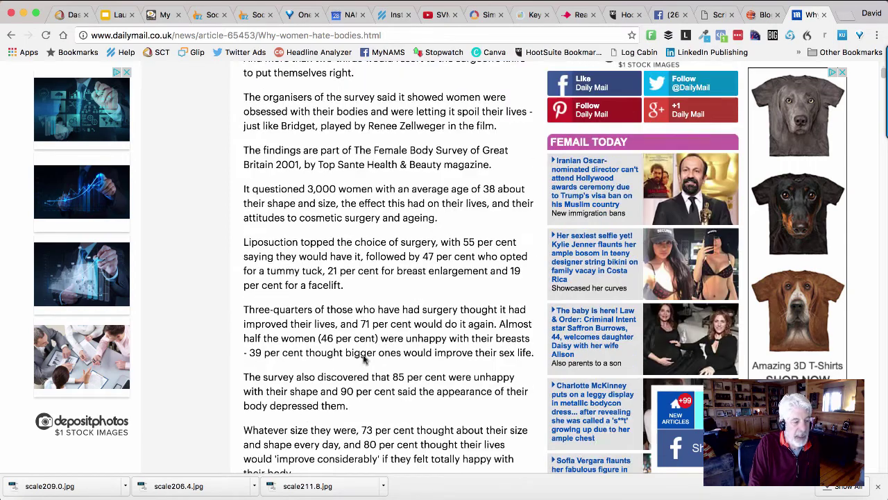
pyautogui.scroll(7, 379, 347)
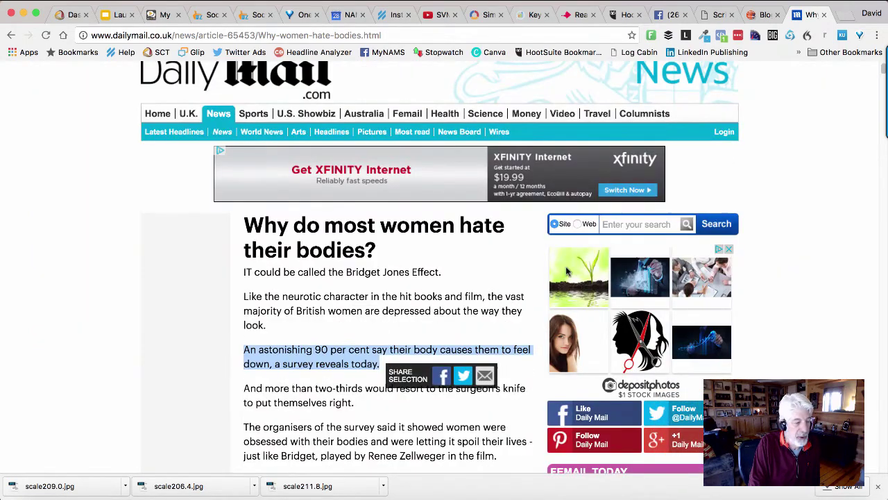
# Return to the sales letter and read from the survey-backed questions through the "Okay, this is really BAD!" section and presentation bullets.
pyautogui.click(722, 19)
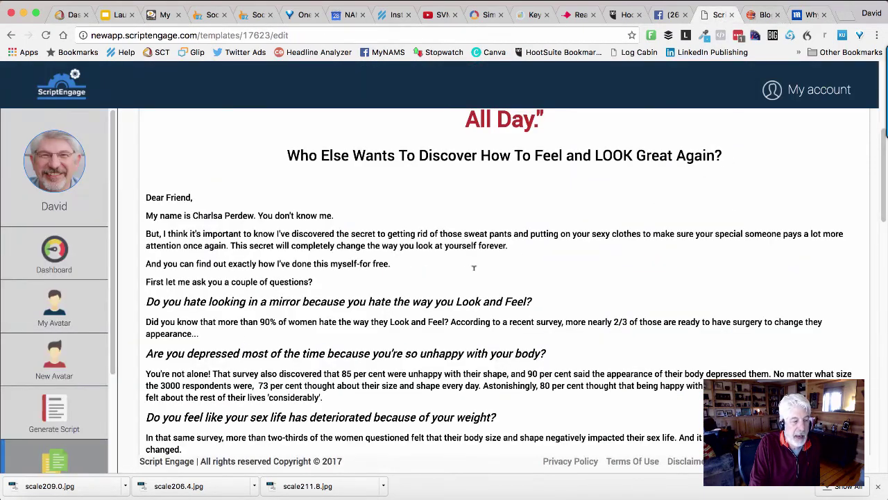
pyautogui.scroll(-3, 518, 274)
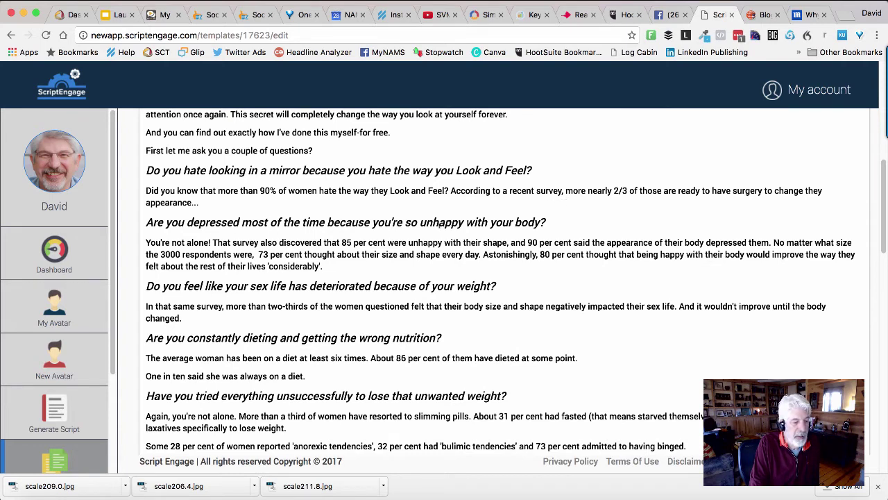
pyautogui.scroll(-1, 548, 225)
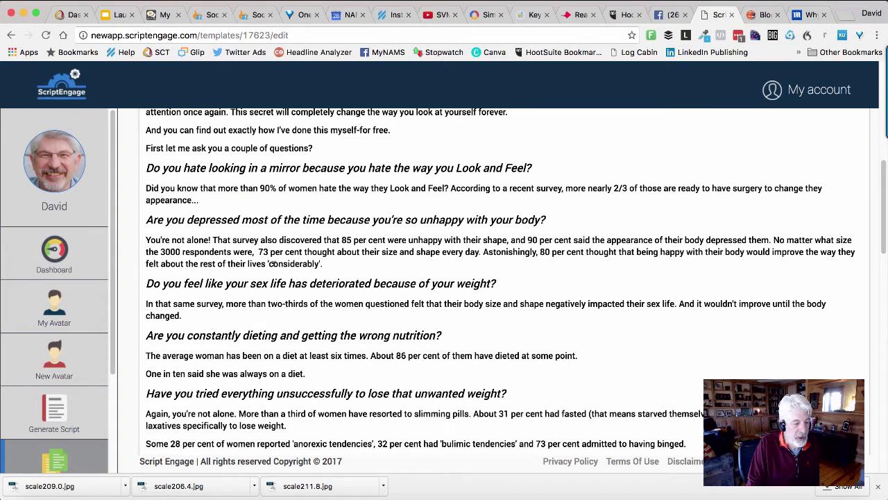
pyautogui.scroll(-2, 284, 263)
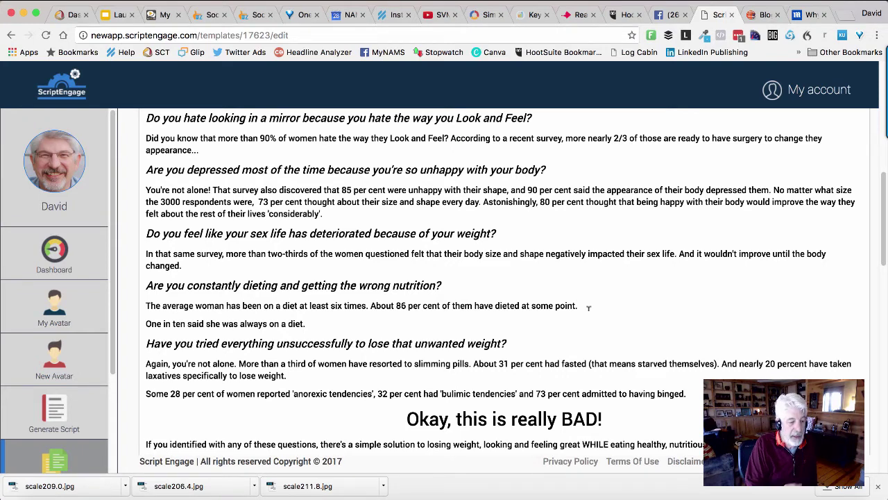
pyautogui.scroll(-5, 576, 309)
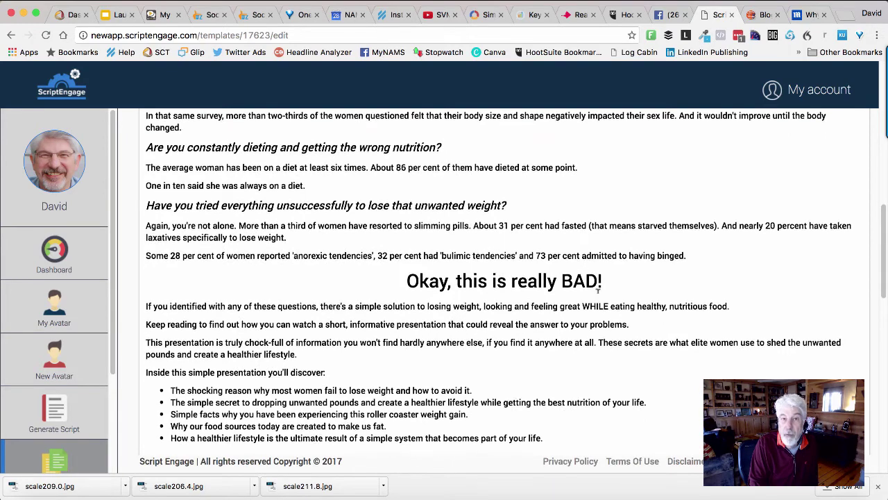
pyautogui.scroll(-3, 584, 266)
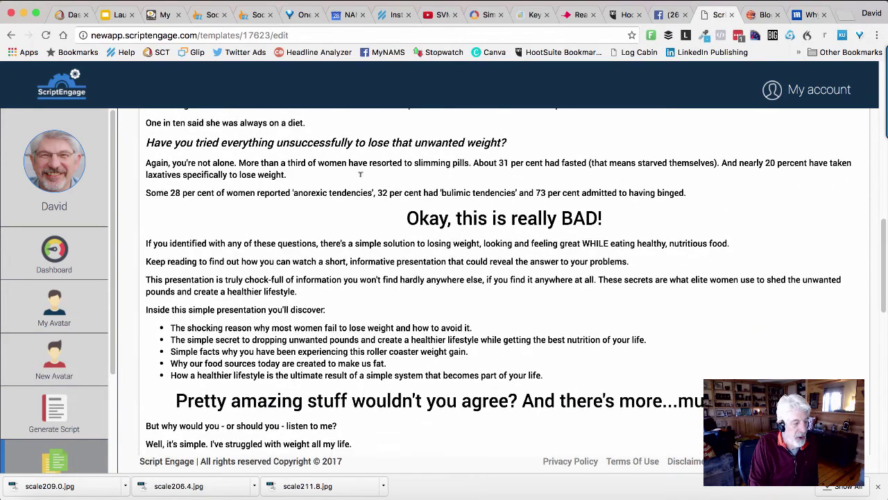
pyautogui.scroll(-1, 480, 268)
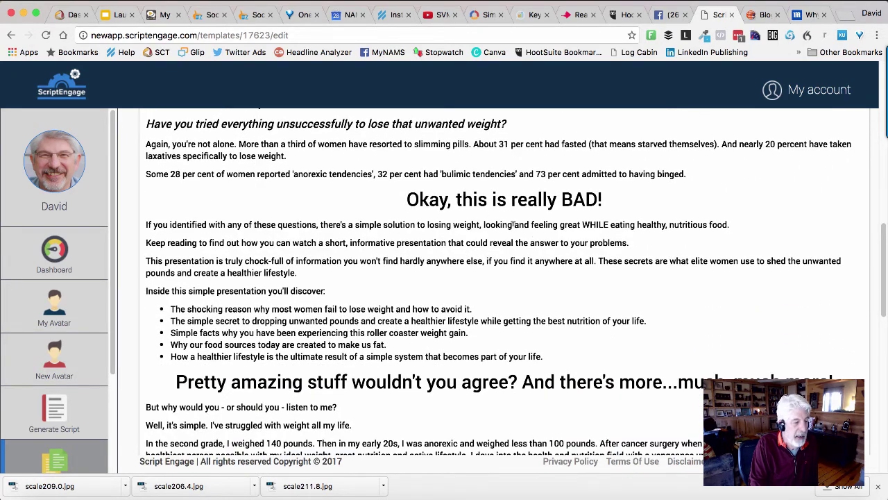
pyautogui.scroll(-2, 518, 242)
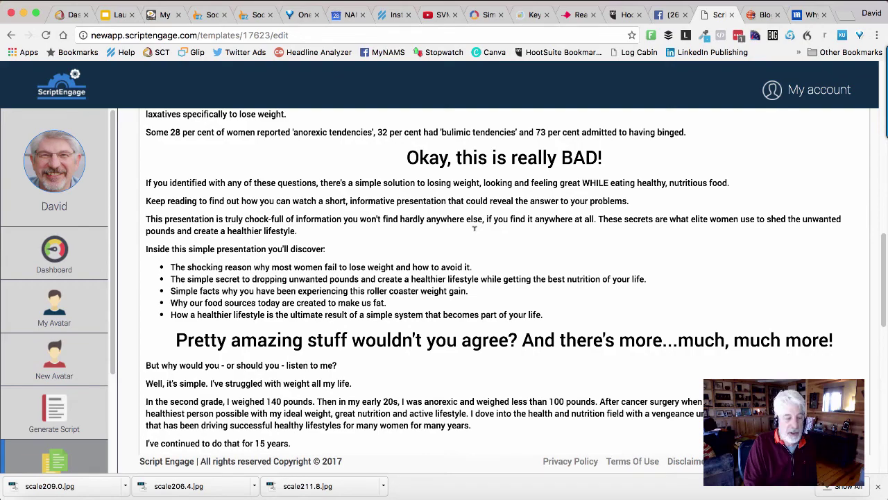
# Review the letter's personal story, red quotation, success examples and closing P.S. lines.
pyautogui.scroll(-5, 475, 229)
pyautogui.scroll(-6, 453, 238)
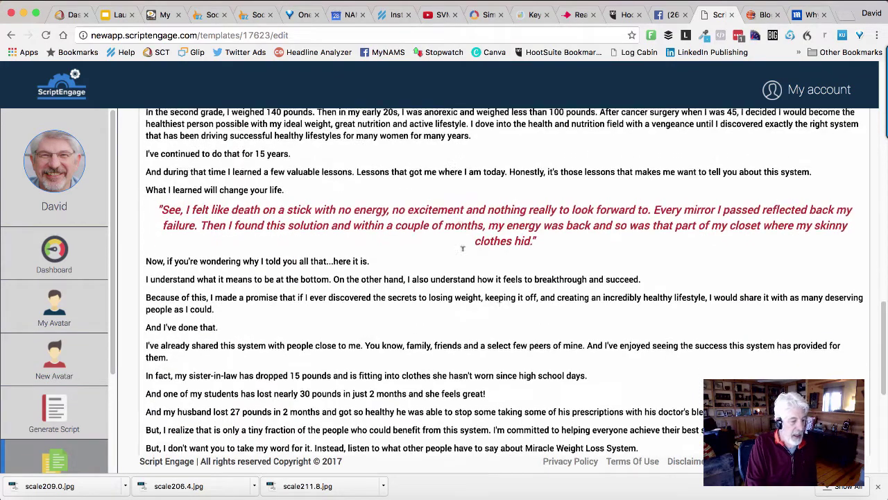
pyautogui.scroll(-1, 516, 270)
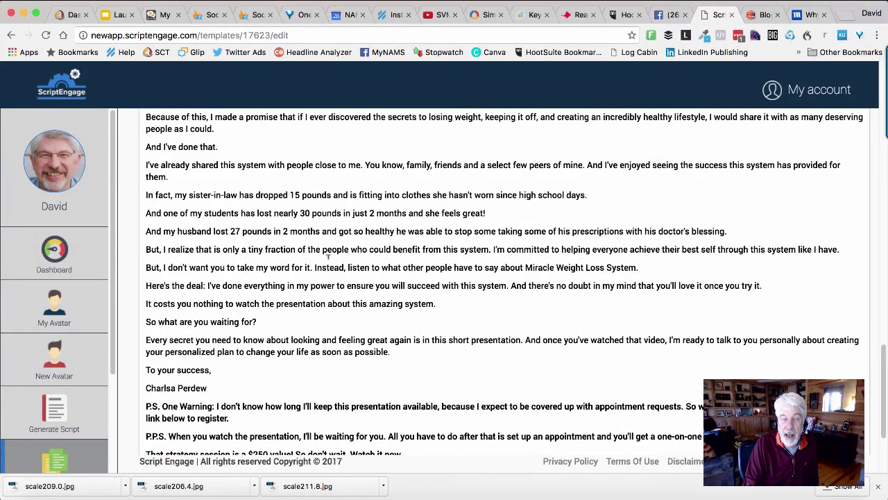
pyautogui.scroll(4, 328, 256)
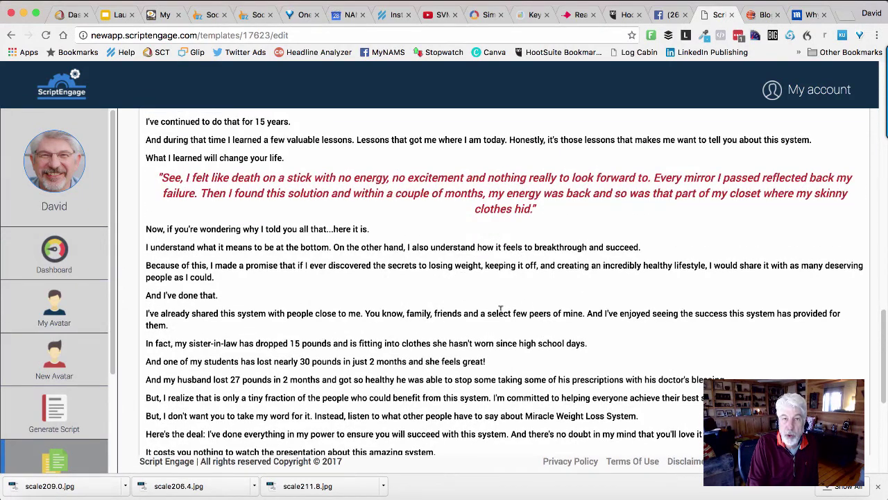
pyautogui.scroll(3, 500, 310)
pyautogui.scroll(-8, 440, 337)
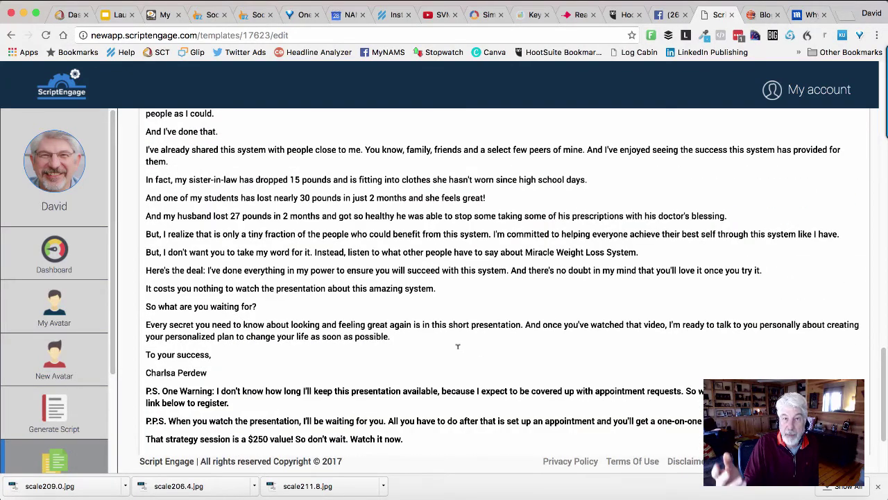
pyautogui.scroll(-2, 510, 309)
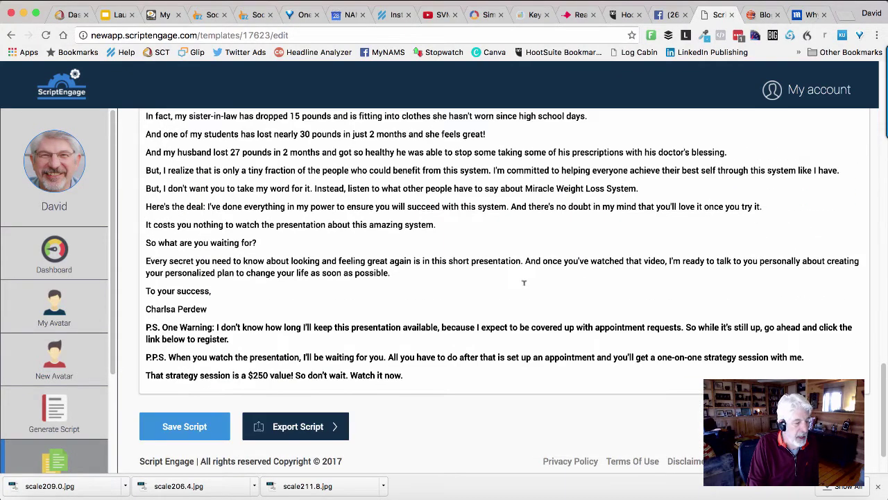
# Export the finished script in Word format.
pyautogui.click(309, 426)
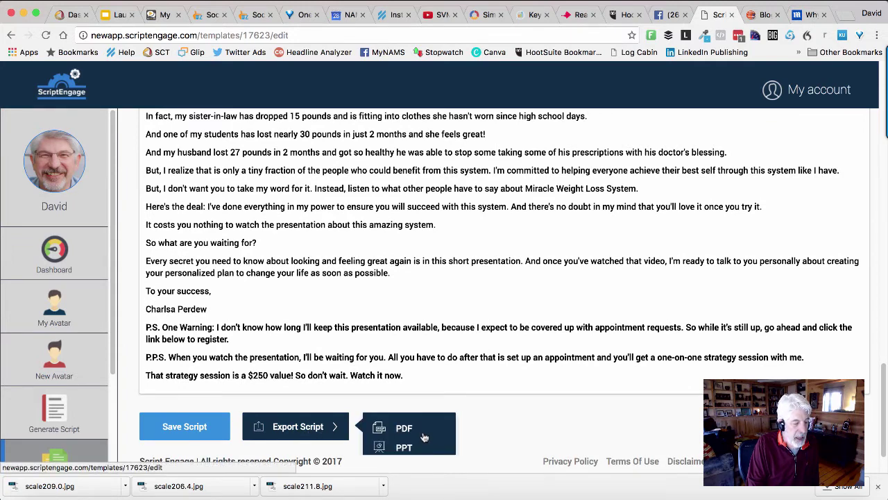
pyautogui.scroll(-2, 424, 436)
pyautogui.scroll(-2, 424, 435)
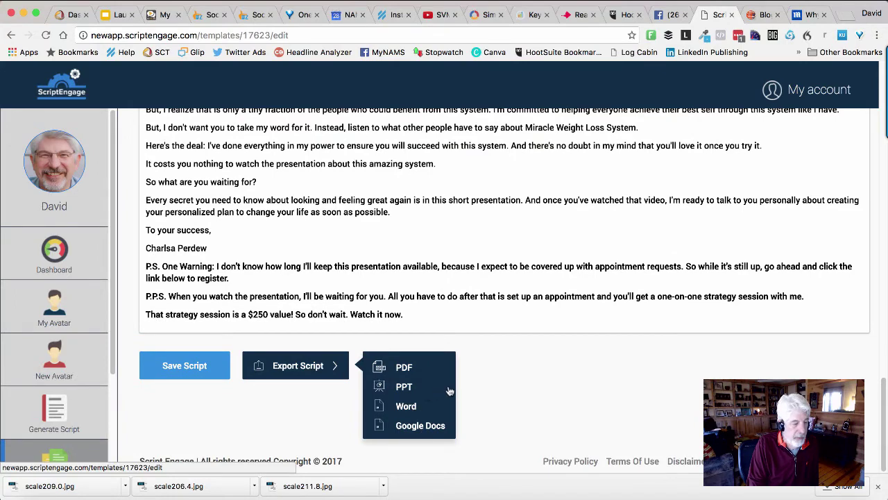
pyautogui.click(408, 408)
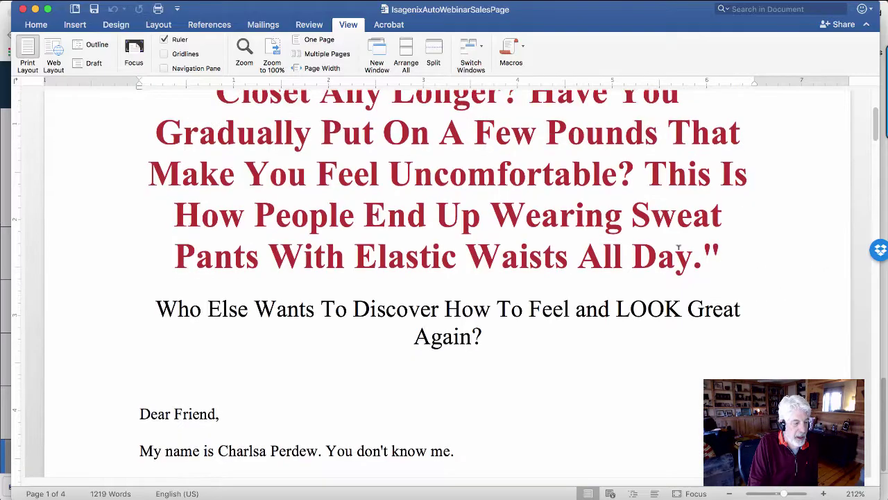
# Review the exported Word document from its red headline through the survey-backed questions and the "Okay, this is really BAD!" presentation bullets.
pyautogui.scroll(-2, 682, 252)
pyautogui.scroll(-8, 681, 253)
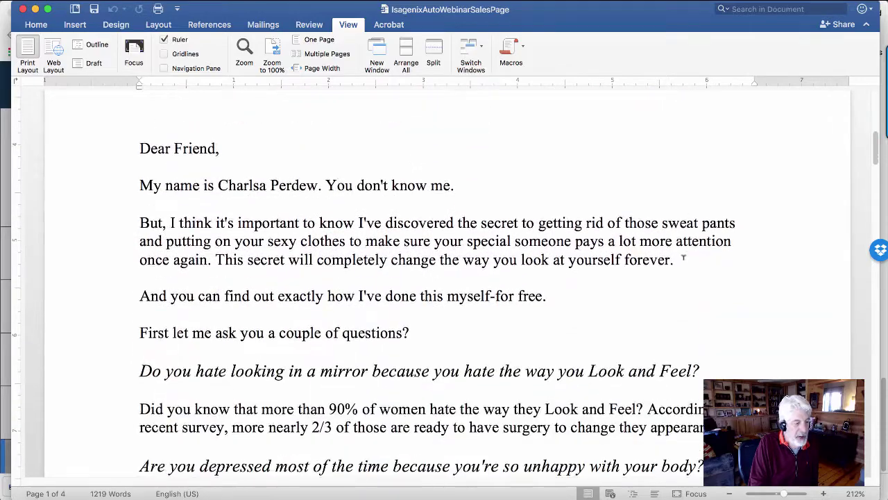
pyautogui.scroll(-7, 683, 261)
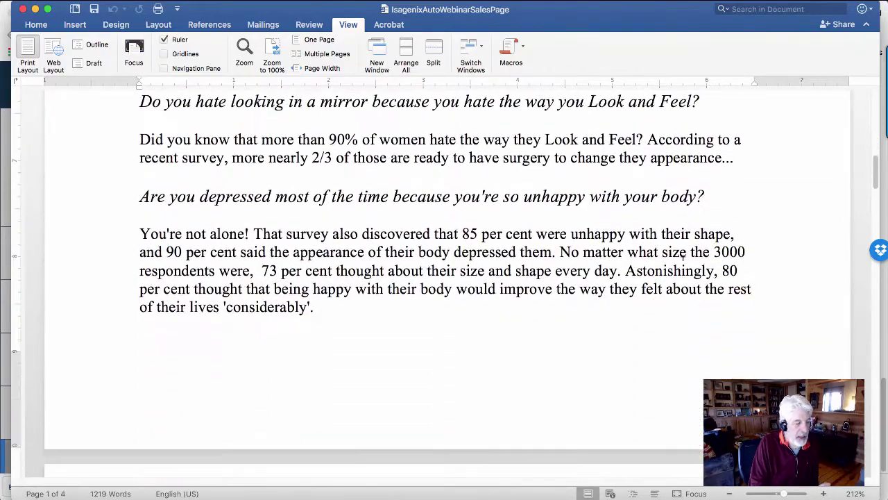
pyautogui.scroll(-11, 682, 262)
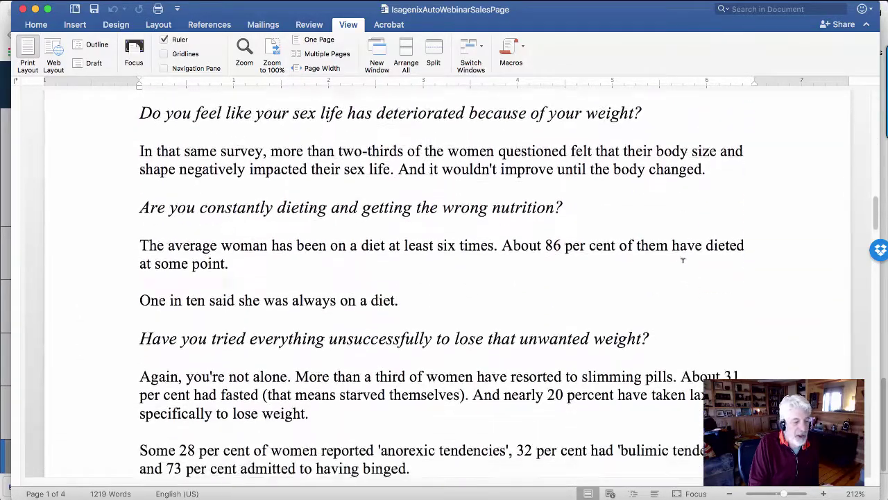
pyautogui.scroll(-10, 682, 260)
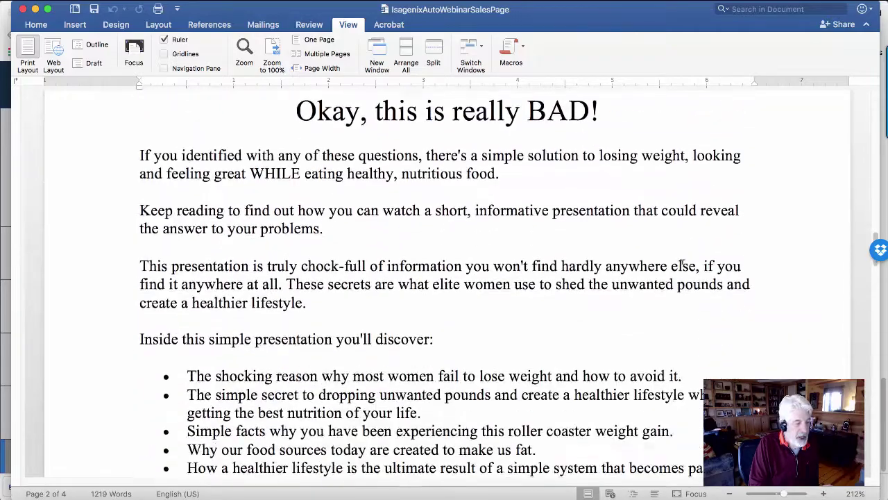
pyautogui.scroll(-12, 681, 263)
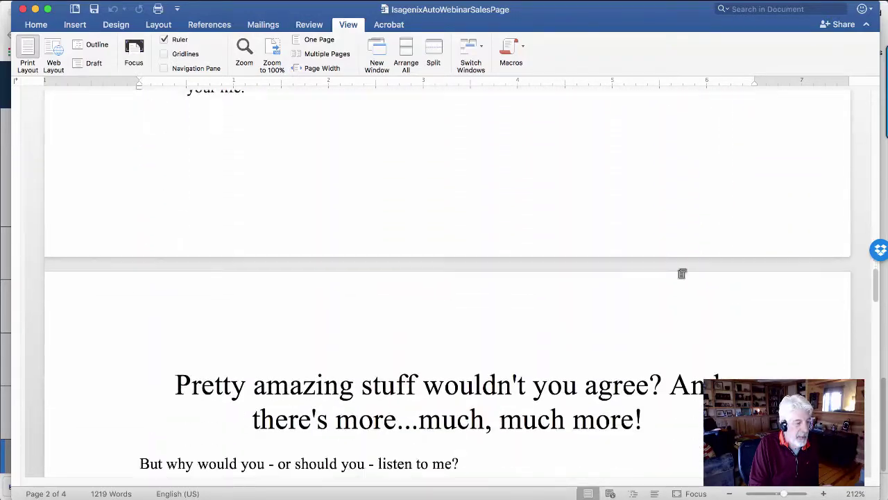
# Check the Word document's personal story, red quotation, success examples and closing P.S. lines, and return to the headline on page 1.
pyautogui.scroll(-10, 677, 300)
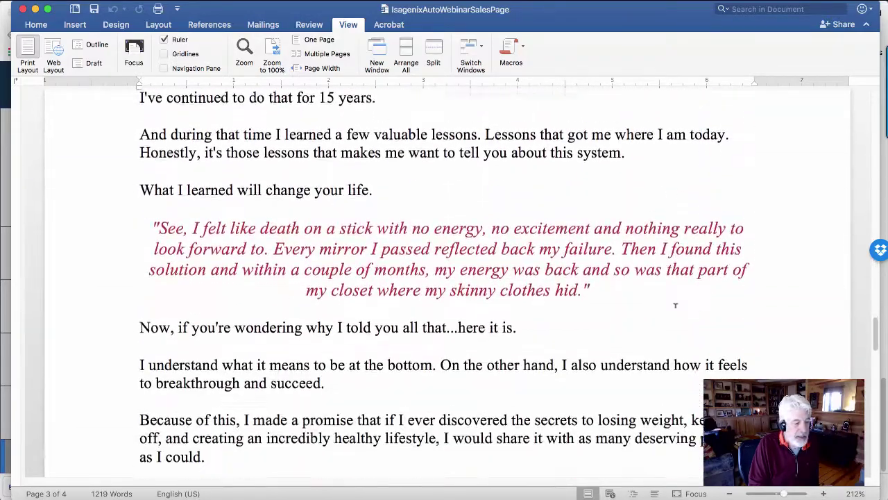
pyautogui.scroll(-3, 672, 311)
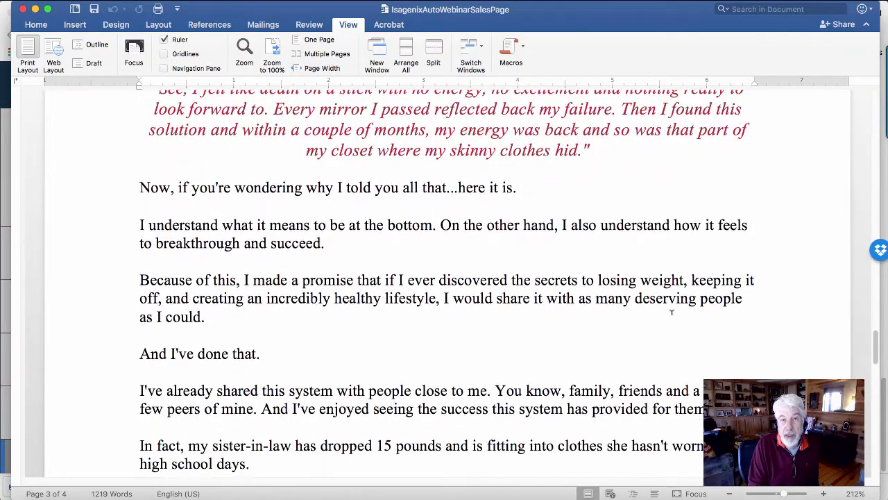
pyautogui.scroll(-5, 672, 312)
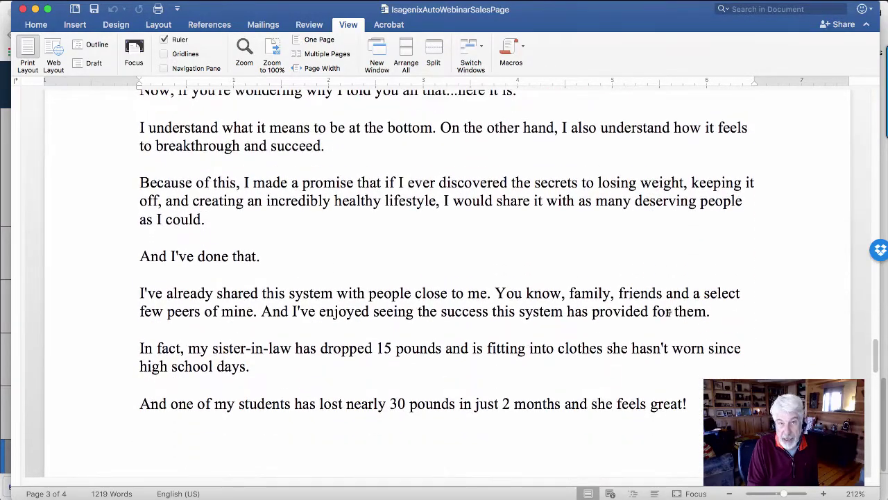
pyautogui.scroll(-12, 674, 322)
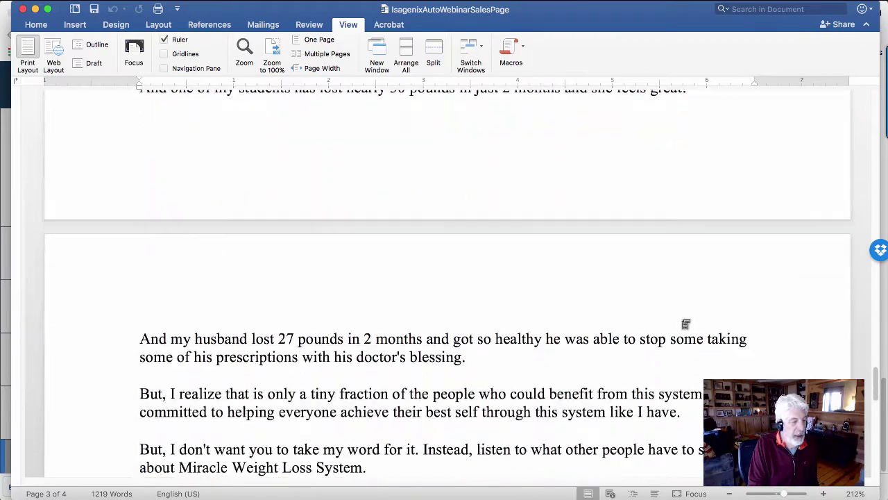
pyautogui.scroll(-7, 682, 318)
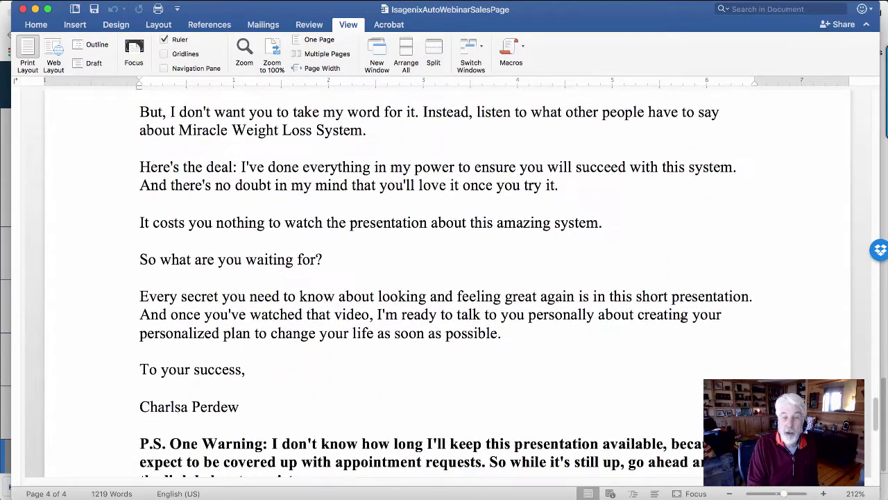
pyautogui.scroll(-4, 683, 320)
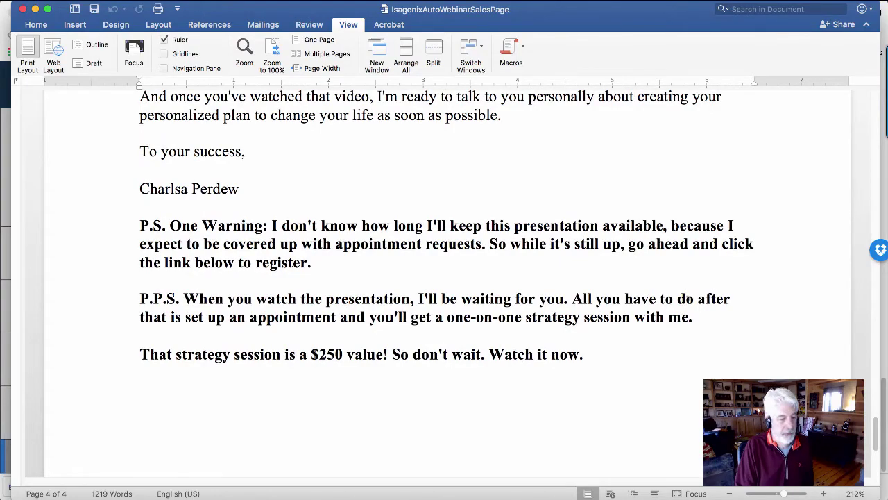
pyautogui.moveTo(876, 449); pyautogui.dragTo(854, 105)
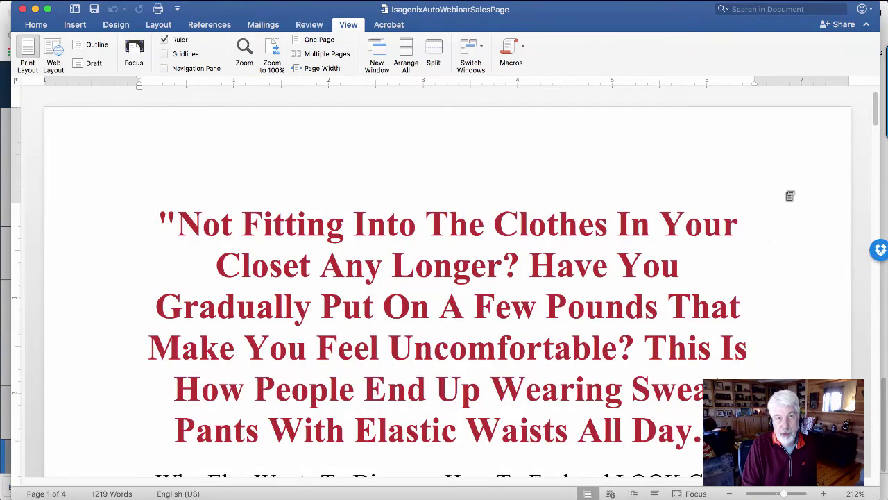